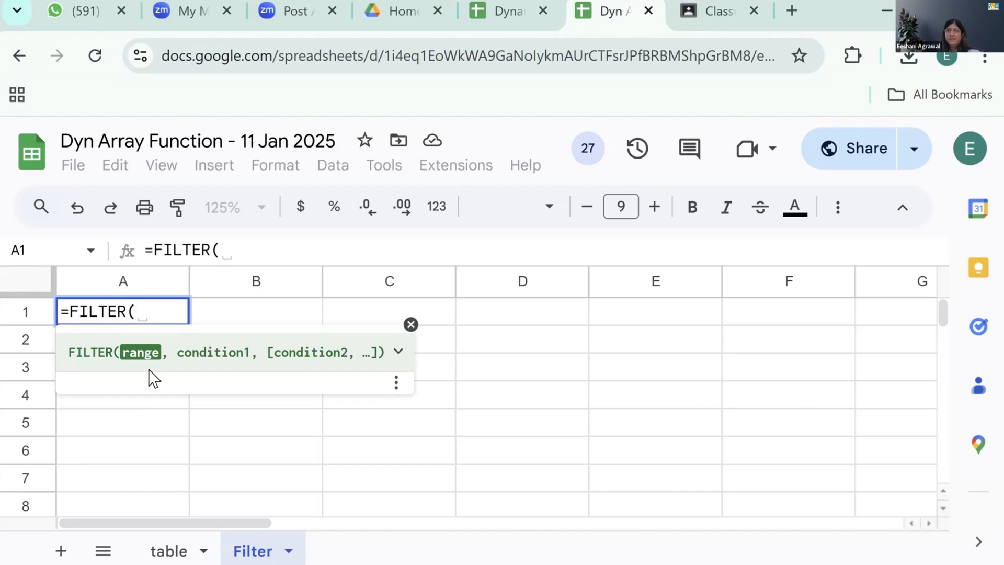
# Discard the unfinished FILTER formula in cell A1 and enter the label "Range" there instead
pyautogui.press('Escape')
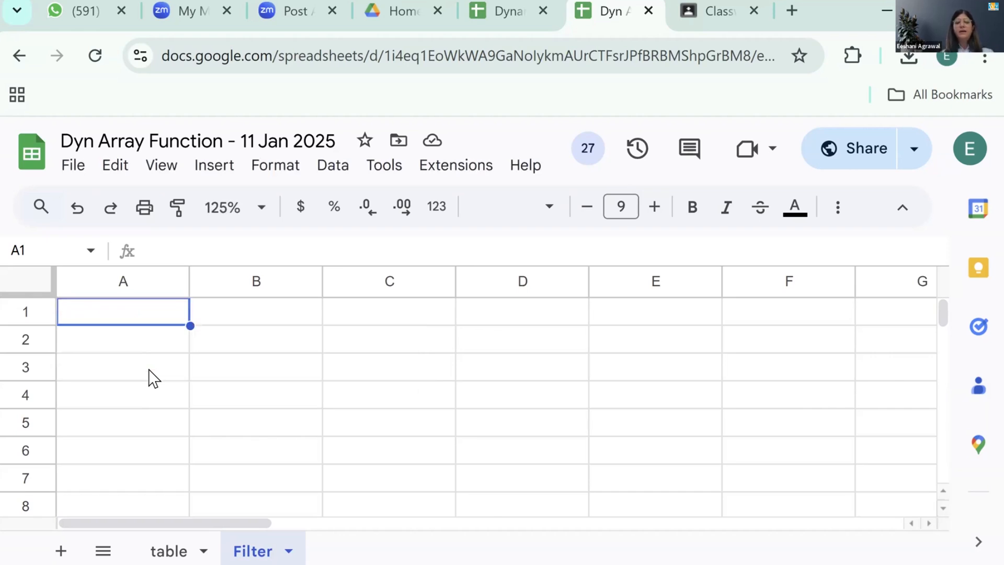
pyautogui.write('Range')
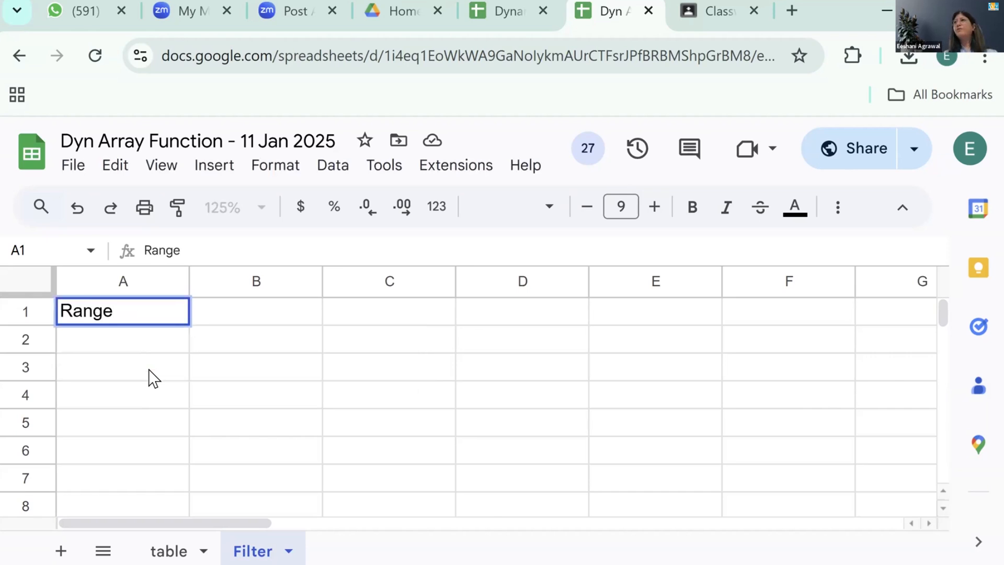
pyautogui.press('Return')
pyautogui.press('Up')
pyautogui.press('Right')
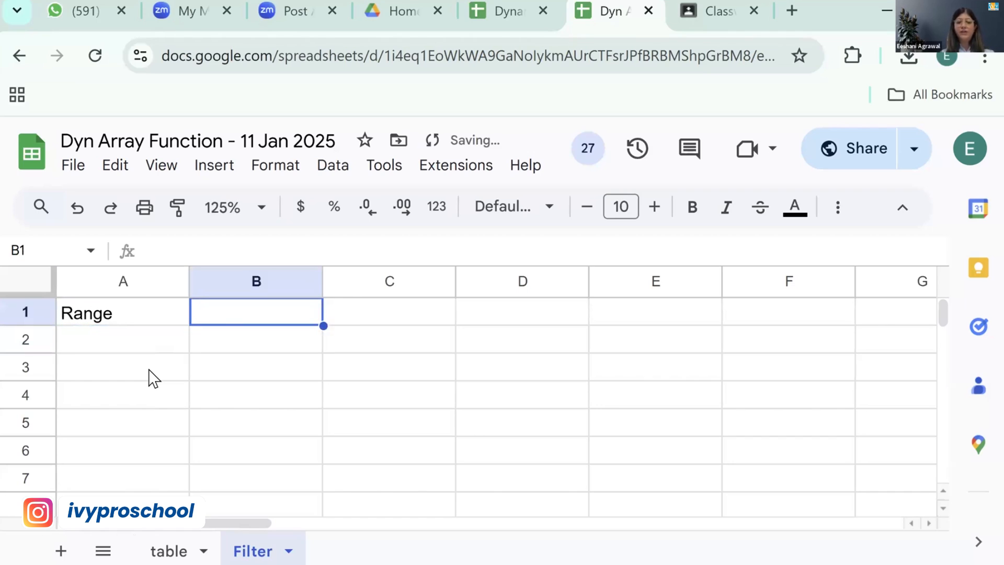
# Enter the explanation "is the column/table/ group of column which you want to return" in cell B1
pyautogui.write('is the column/')
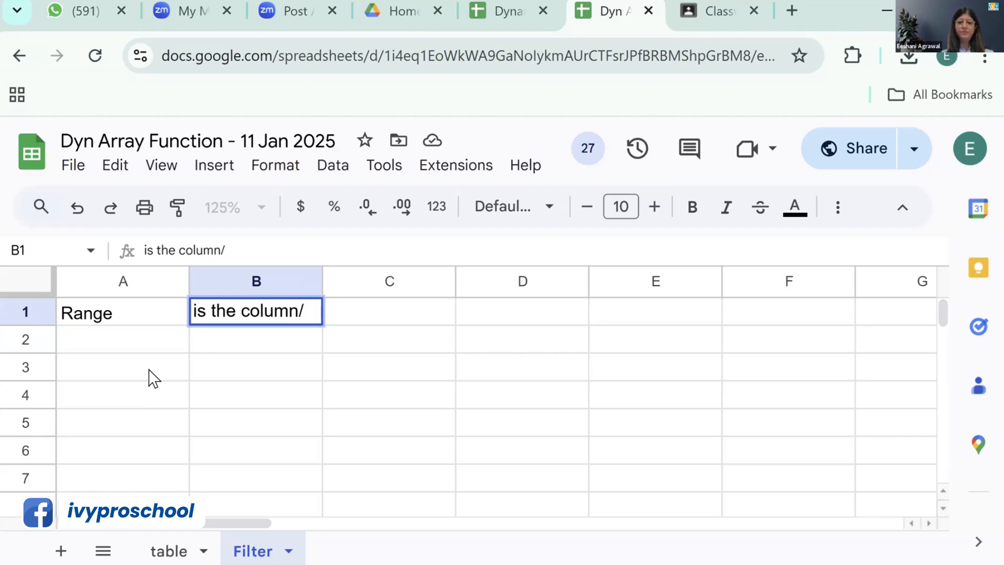
pyautogui.write('table/ groupo')
pyautogui.press('BackSpace')
pyautogui.write('of colum')
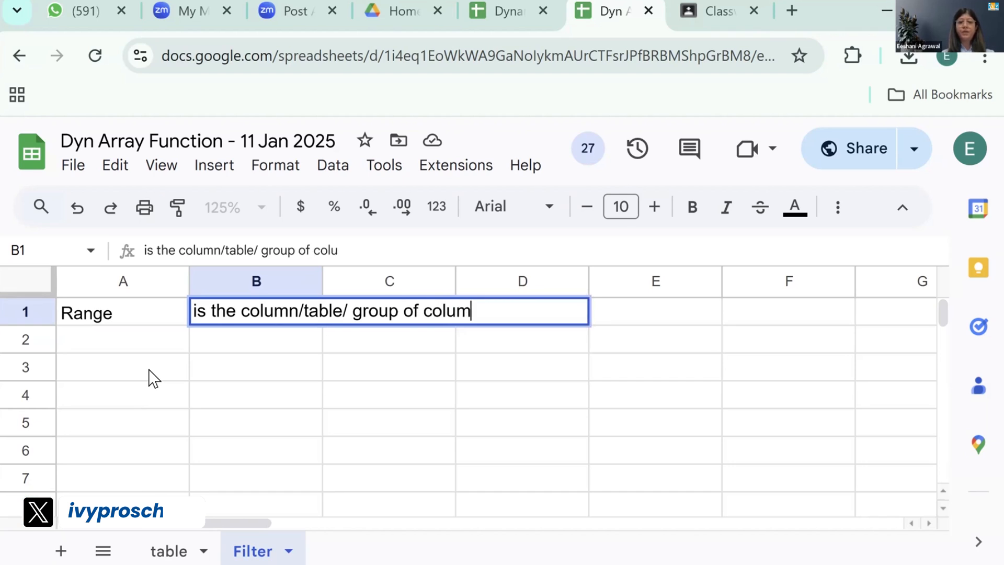
pyautogui.write('n which you ')
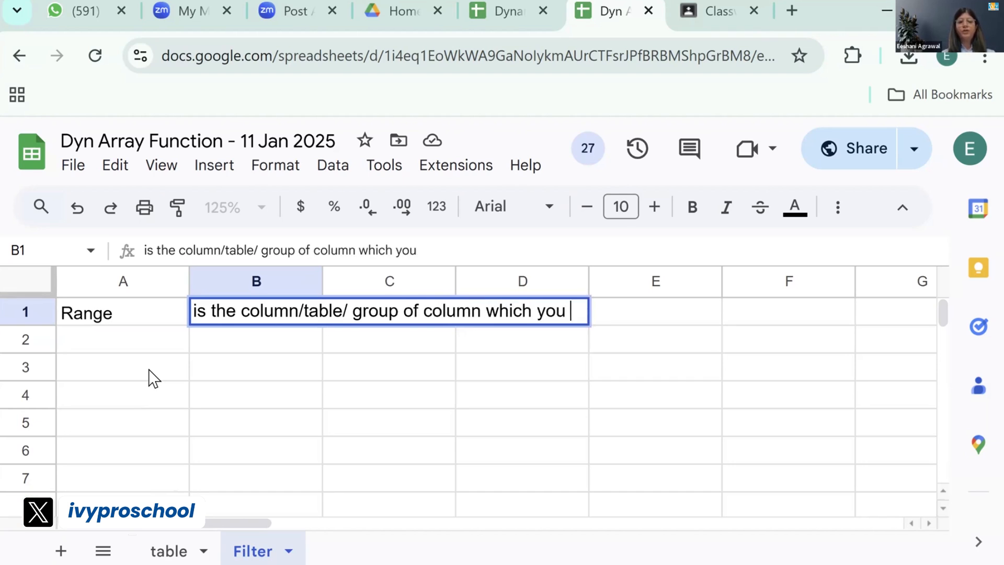
pyautogui.write('want to')
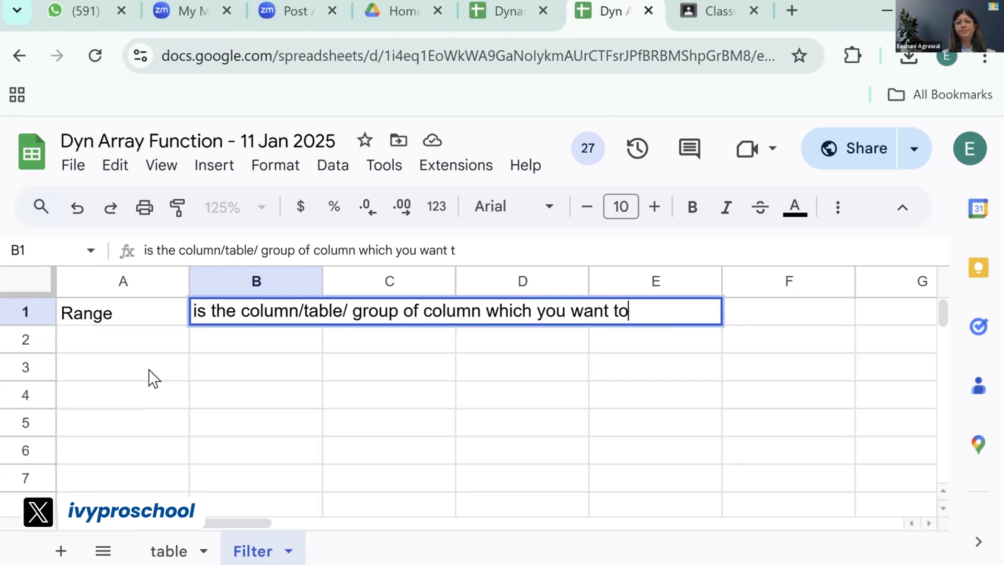
pyautogui.write(' return')
pyautogui.press('Return')
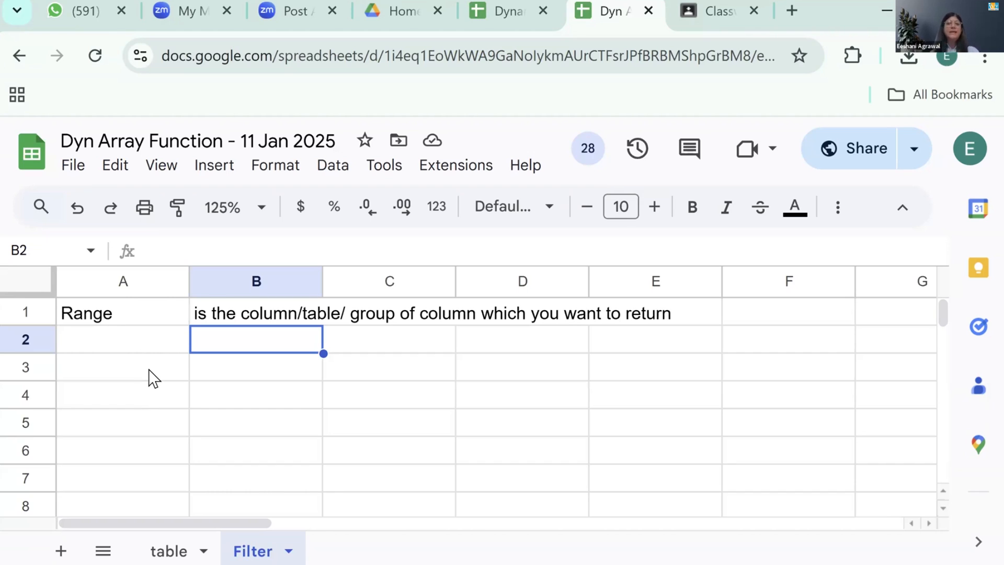
pyautogui.press('Left')
pyautogui.write('=fil')
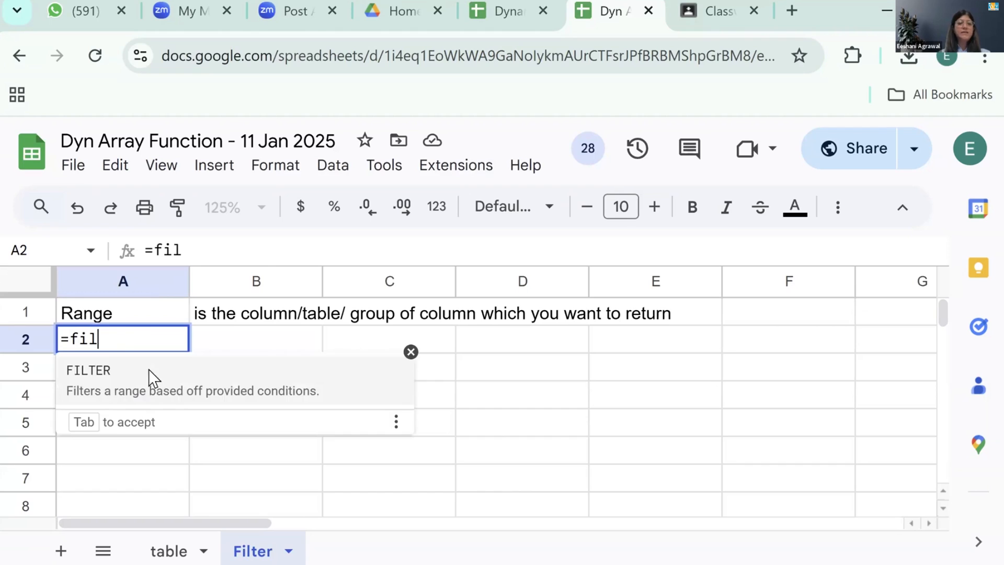
pyautogui.click(149, 369)
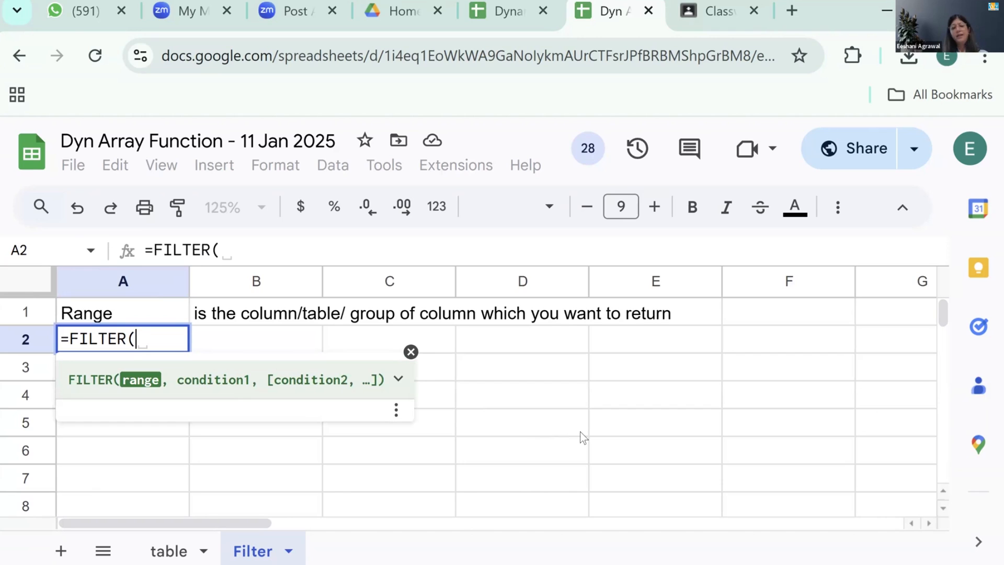
pyautogui.press('Escape')
# Enter "Condition1, condition2, .." in cell A2 and widen column A to fit the text
pyautogui.write('Co')
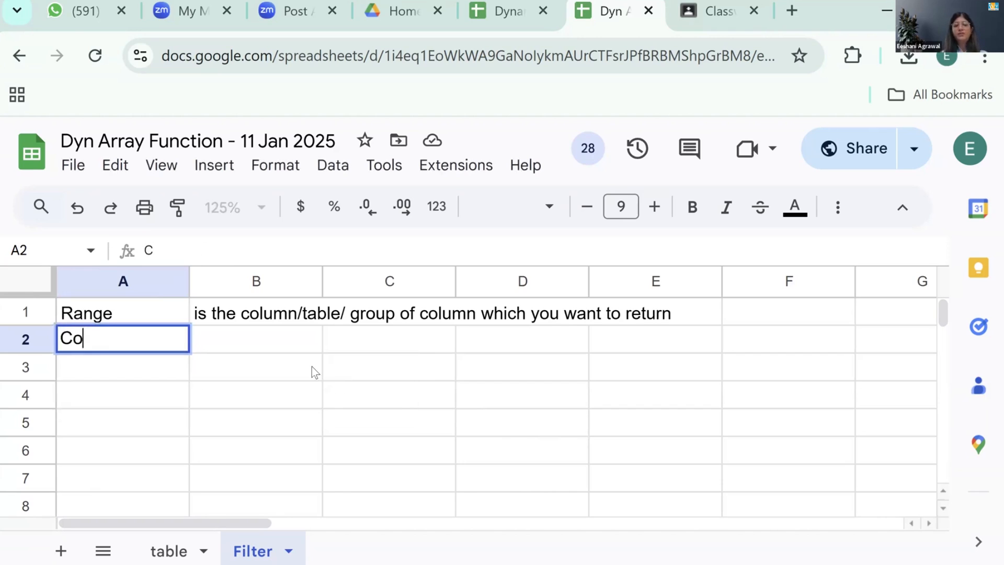
pyautogui.write('ndition1, condition2')
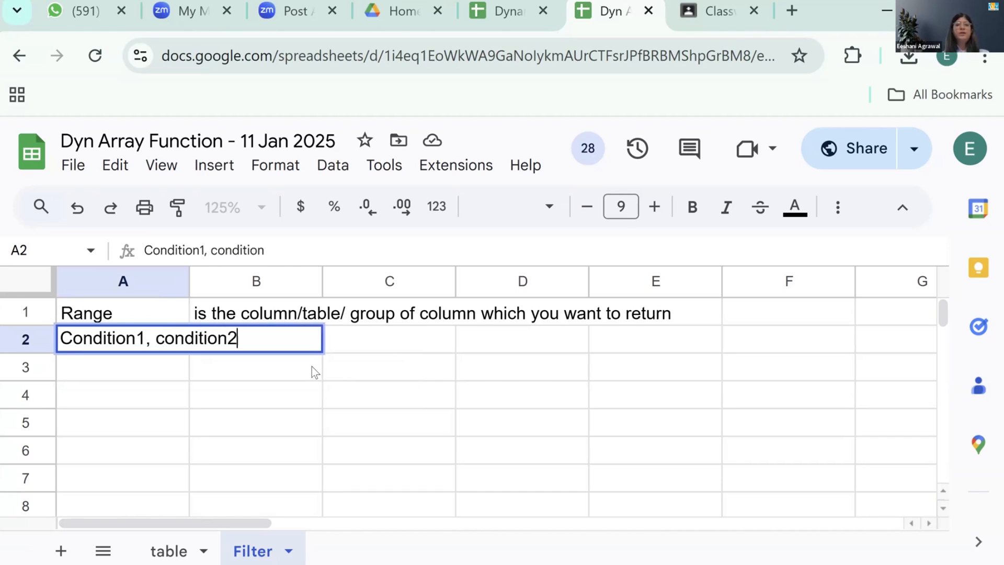
pyautogui.write(', ..')
pyautogui.press('Return')
pyautogui.moveTo(191, 278); pyautogui.dragTo(273, 277)
# Enter "AND" in cell B2 as the explanation for the comma-separated conditions
pyautogui.click(324, 344)
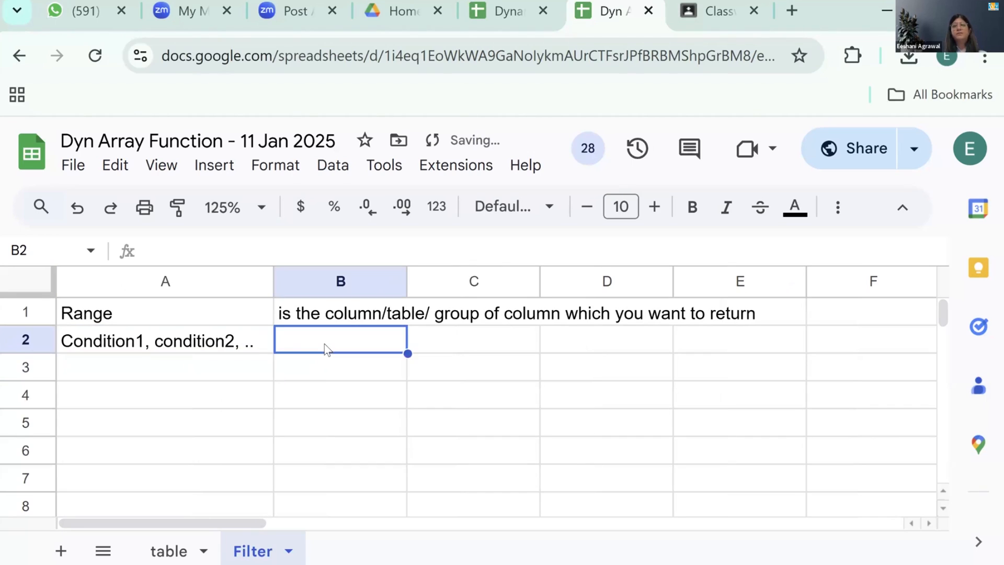
pyautogui.write('AND')
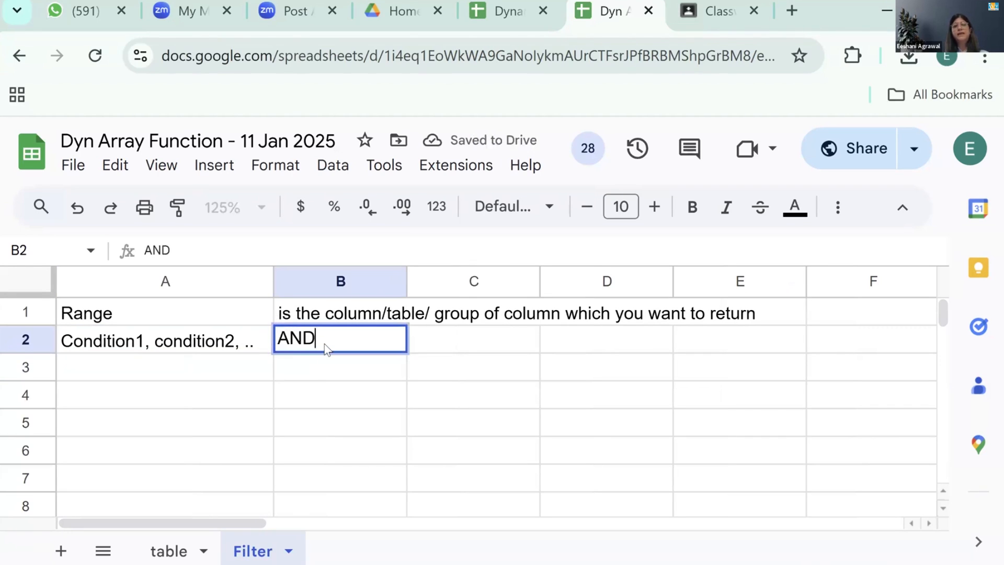
pyautogui.press('Return')
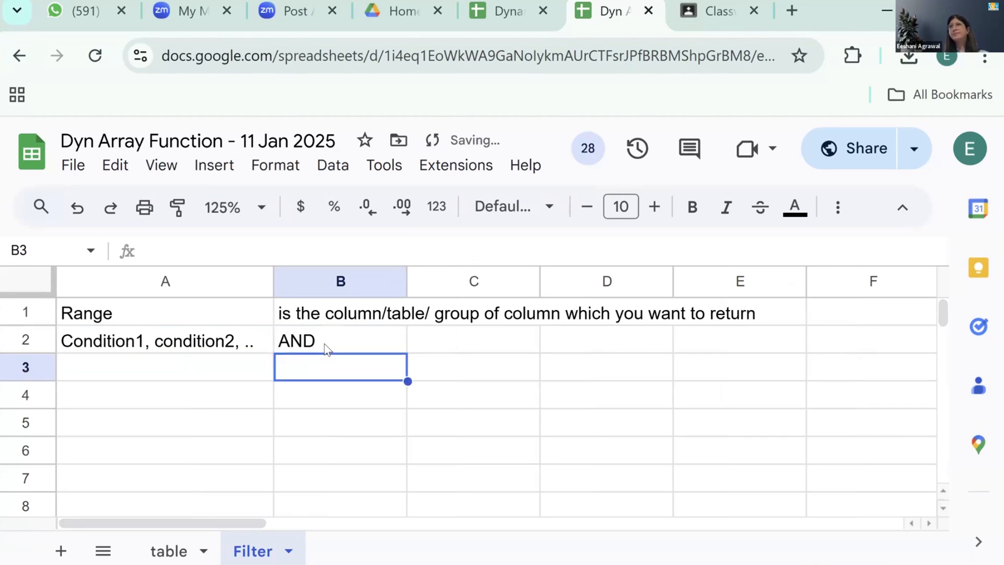
# Enter "Condition1, condition2, .." in cell A3, repeating the text of A2
pyautogui.press('Left')
pyautogui.write('Con')
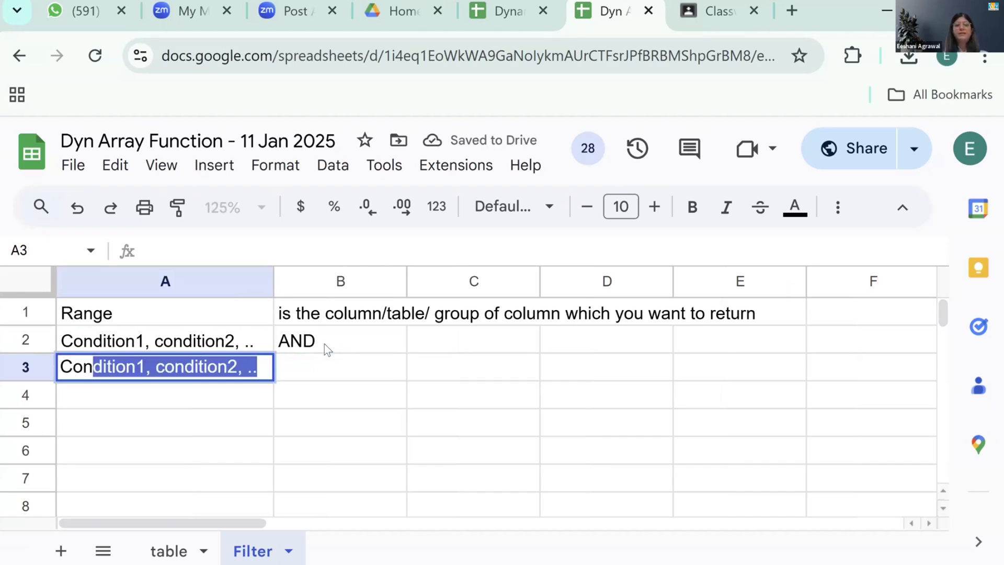
pyautogui.write('ditions')
pyautogui.press('BackSpace')
pyautogui.write('1, condition2, ..')
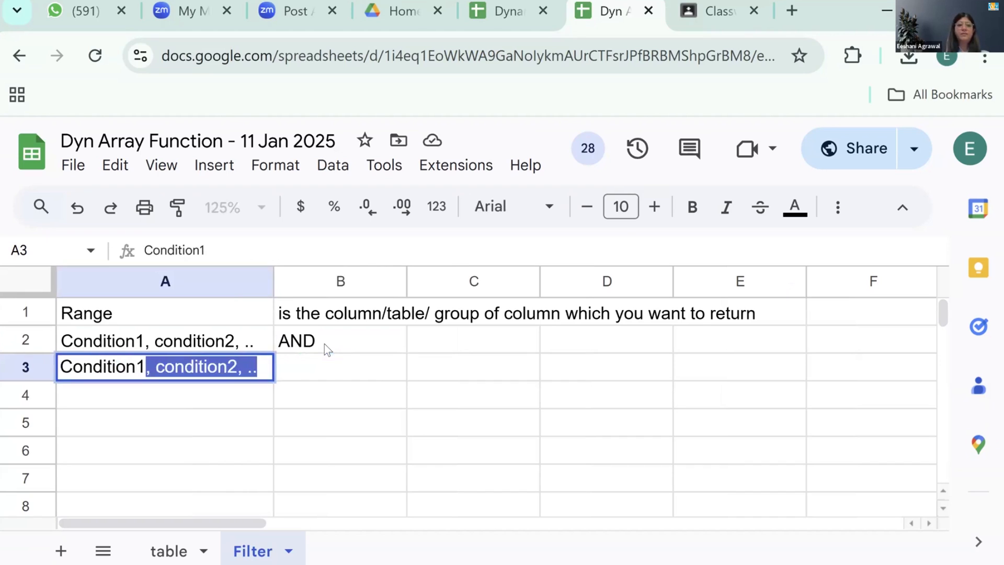
pyautogui.press('Up')
pyautogui.write('=')
pyautogui.press('Escape')
pyautogui.press('Down')
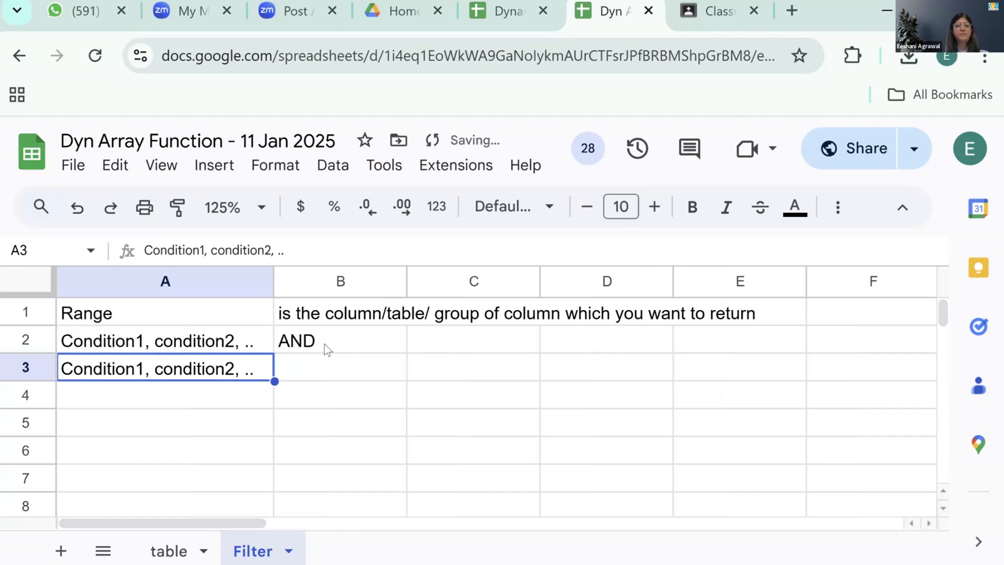
# Edit cell A3 to read "Condition1 + condition2 +..", replacing the commas with plus signs
pyautogui.press('F2')
pyautogui.press('BackSpace')
pyautogui.press('BackSpace')
pyautogui.press('BackSpace')
pyautogui.press('BackSpace')
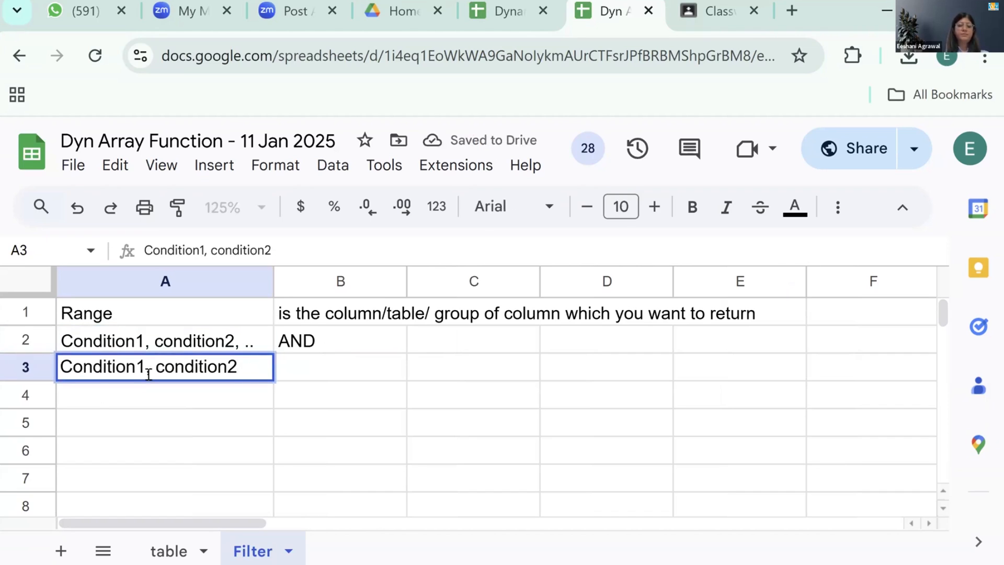
pyautogui.click(149, 370)
pyautogui.press('BackSpace')
pyautogui.write('+')
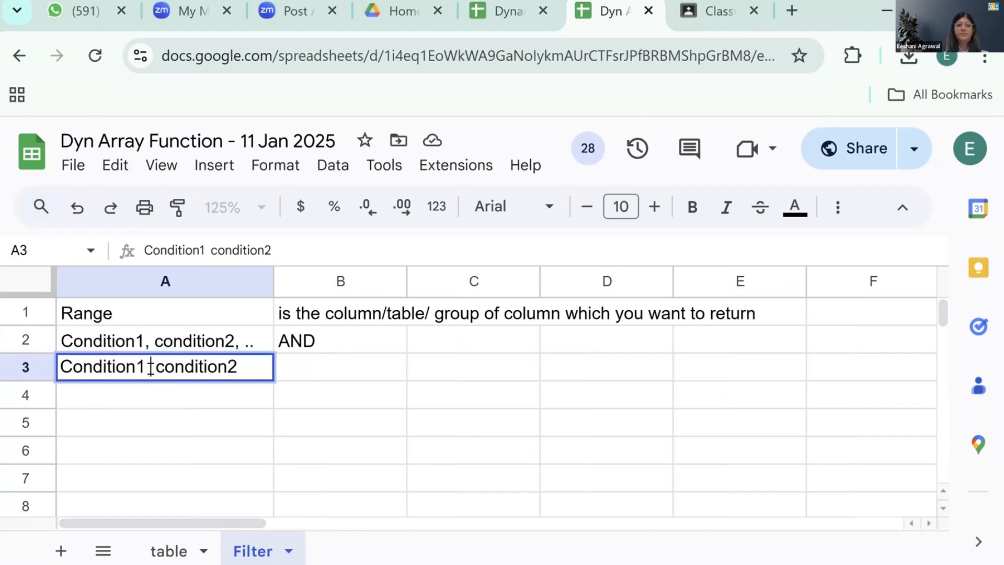
pyautogui.click(248, 368)
pyautogui.write('+')
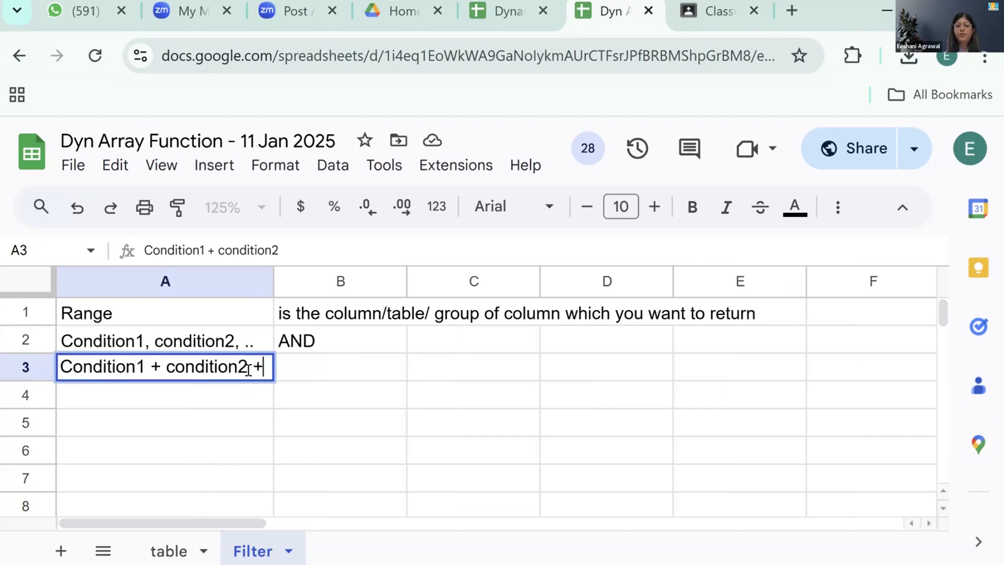
pyautogui.write('..')
pyautogui.press('Return')
# Enter "or" in cell B3 as the explanation for the conditions joined by plus signs
pyautogui.press('Up')
pyautogui.press('Right')
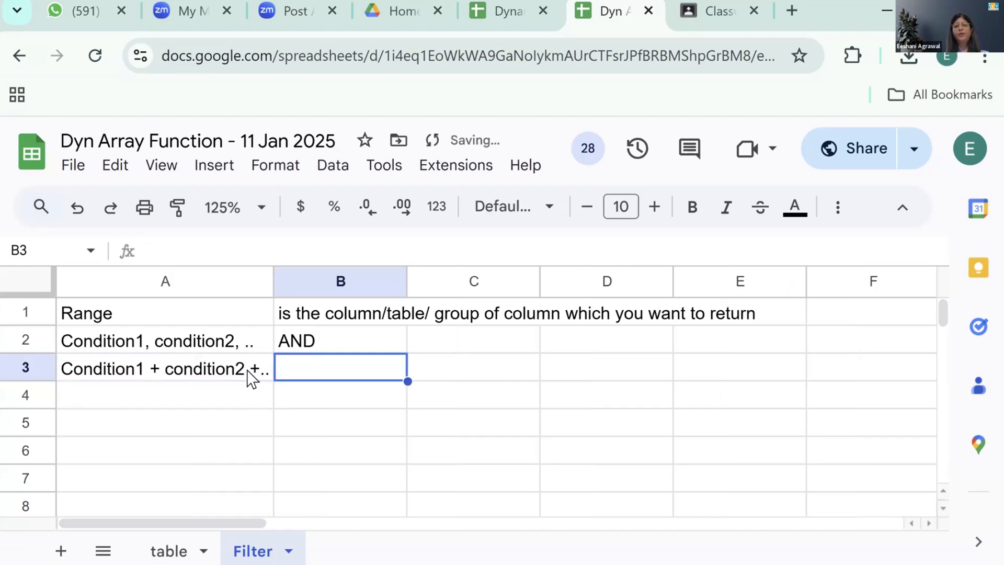
pyautogui.write('or')
pyautogui.press('Return')
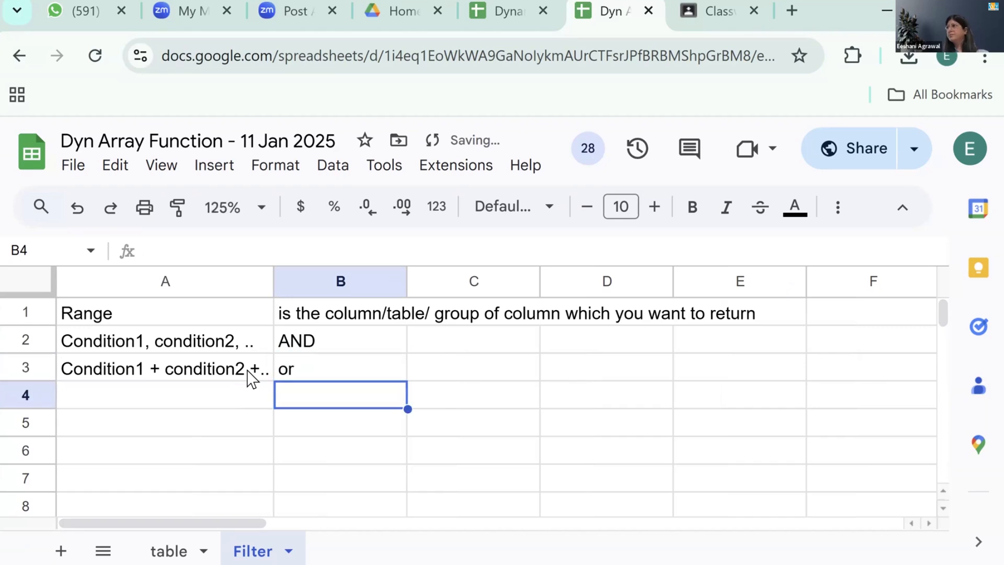
# Copy the Region and Sales Rep headers with their first record (B5:C6) from the table sheet to cell A5 of the Filter sheet
pyautogui.press('Down')
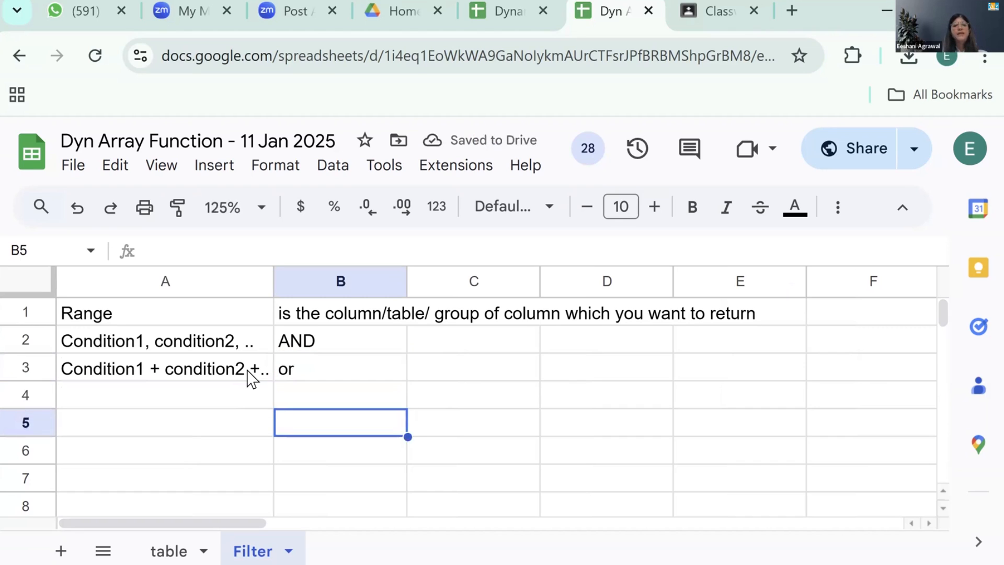
pyautogui.press('Left')
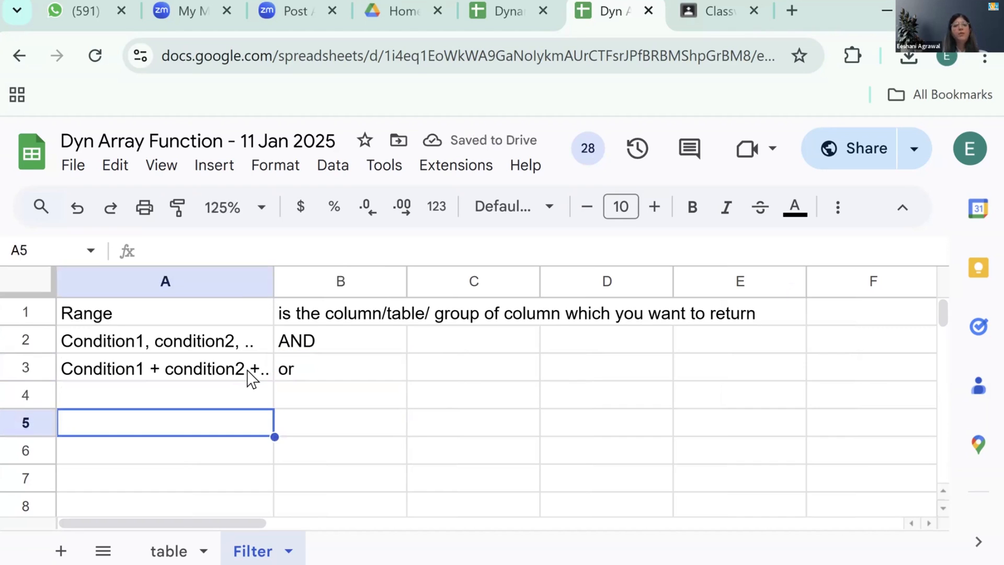
pyautogui.click(167, 552)
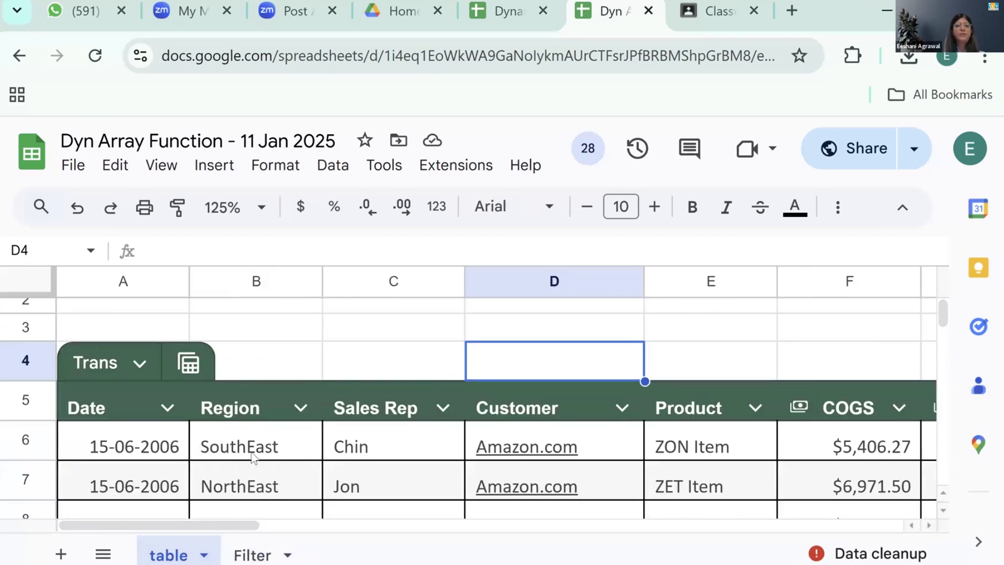
pyautogui.click(237, 409)
pyautogui.hotkey('shift', 'Down')
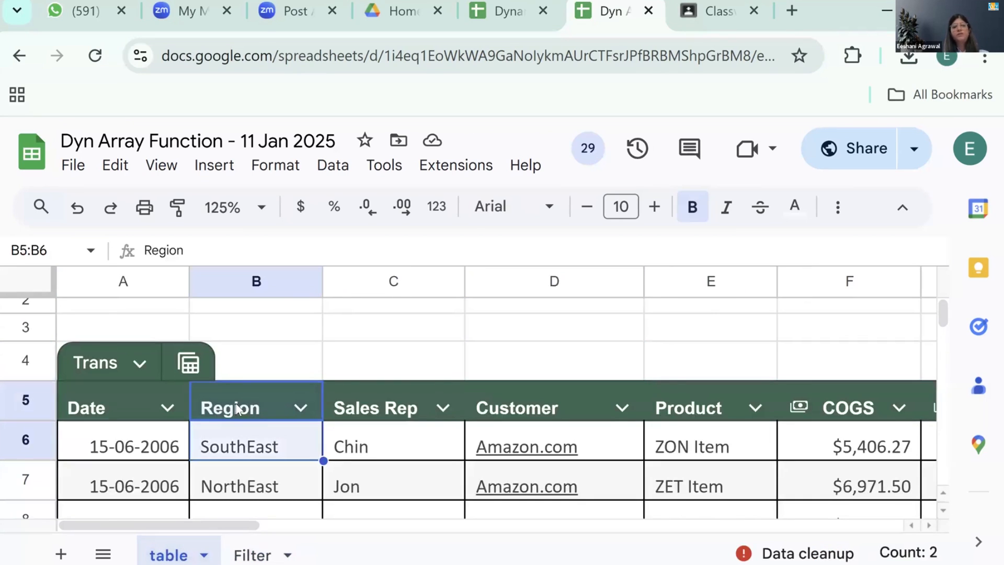
pyautogui.hotkey('shift', 'Right')
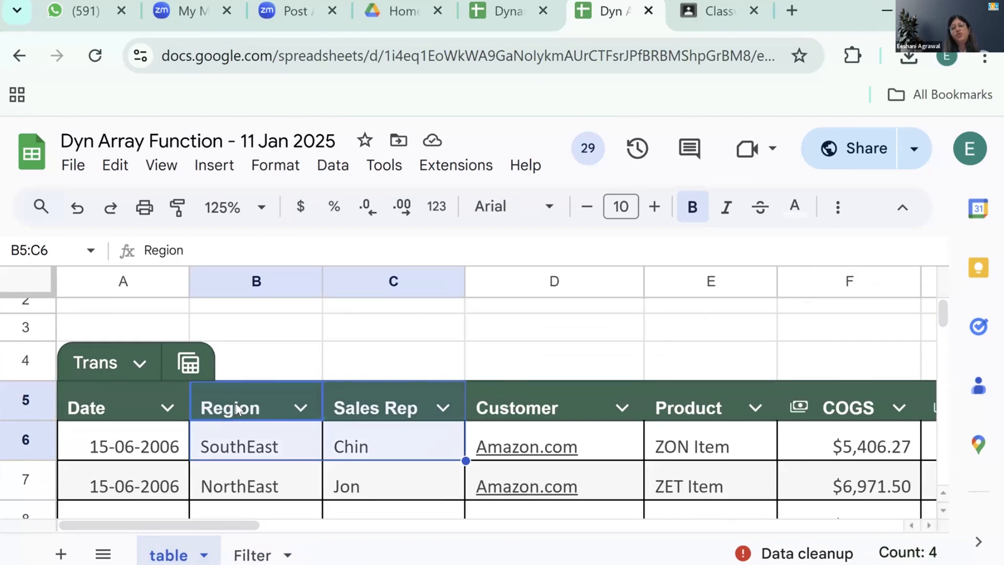
pyautogui.hotkey('ctrl', 'c')
pyautogui.click(241, 557)
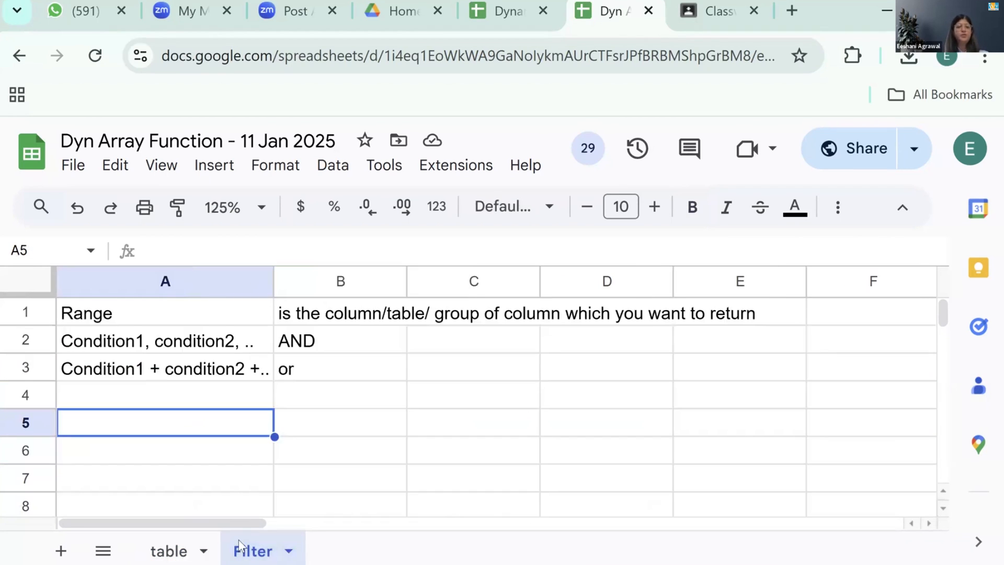
pyautogui.hotkey('ctrl', 'v')
# Add a "Sales" column header in C5 of the pasted table, with 3000 in C6 and 5000 in D6
pyautogui.click(492, 440)
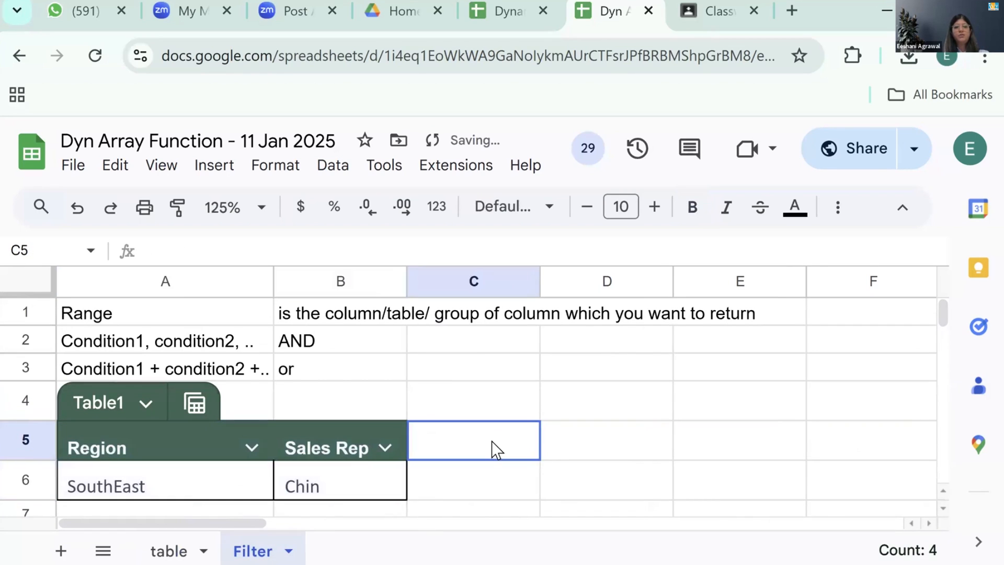
pyautogui.write('Sales')
pyautogui.press('Return')
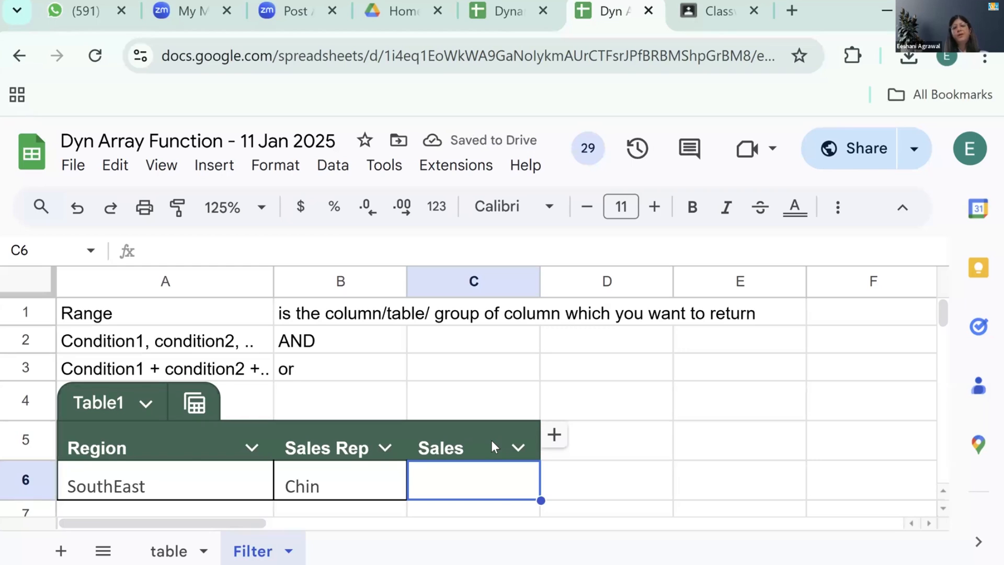
pyautogui.write('3000')
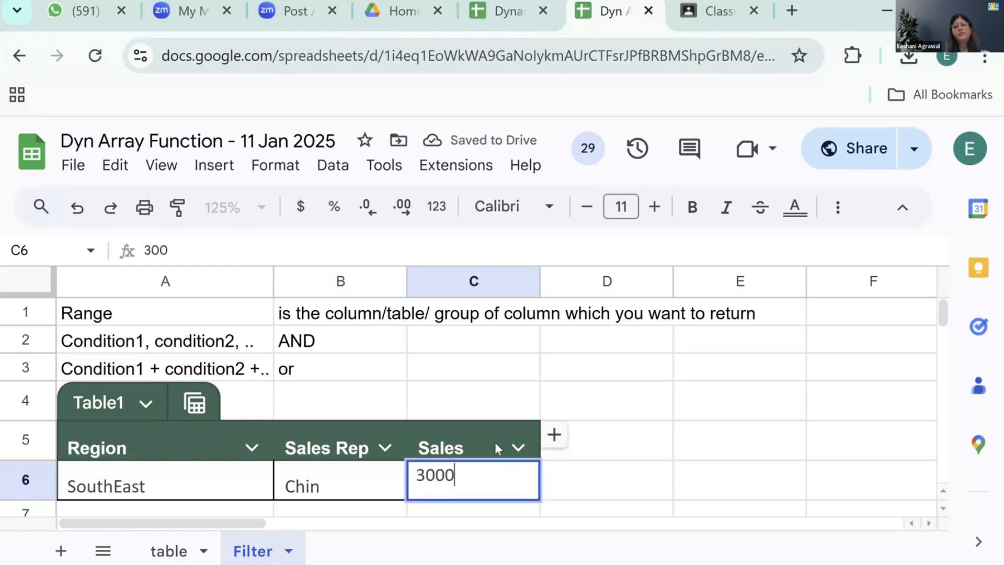
pyautogui.press('Tab')
pyautogui.write('5000')
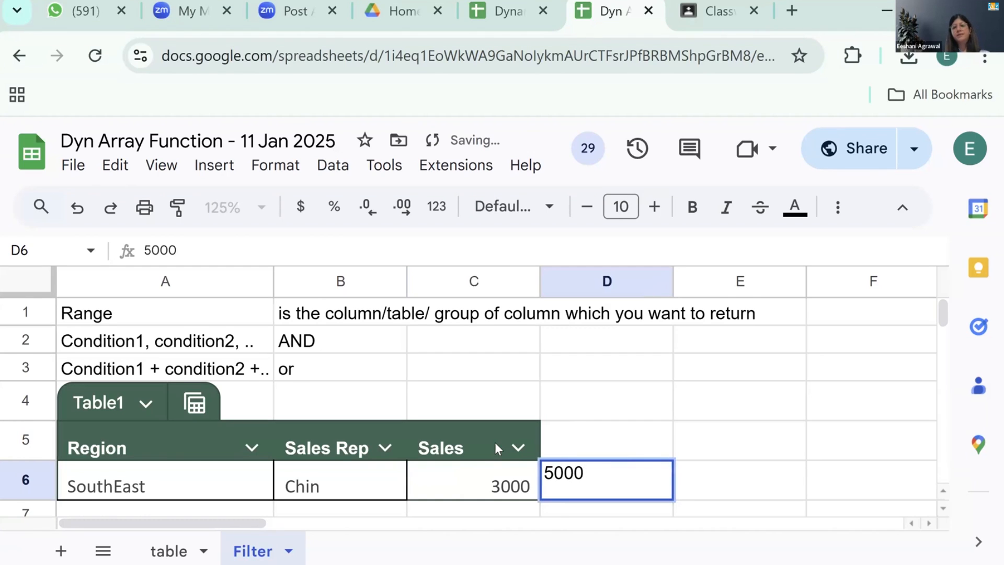
pyautogui.press('Return')
# Confirm the 5000 entry in cell D6 of the criteria table
pyautogui.press('Return')
pyautogui.press('Down')
pyautogui.press('Down')
pyautogui.press('Left')
pyautogui.press('Left')
pyautogui.press('Up')
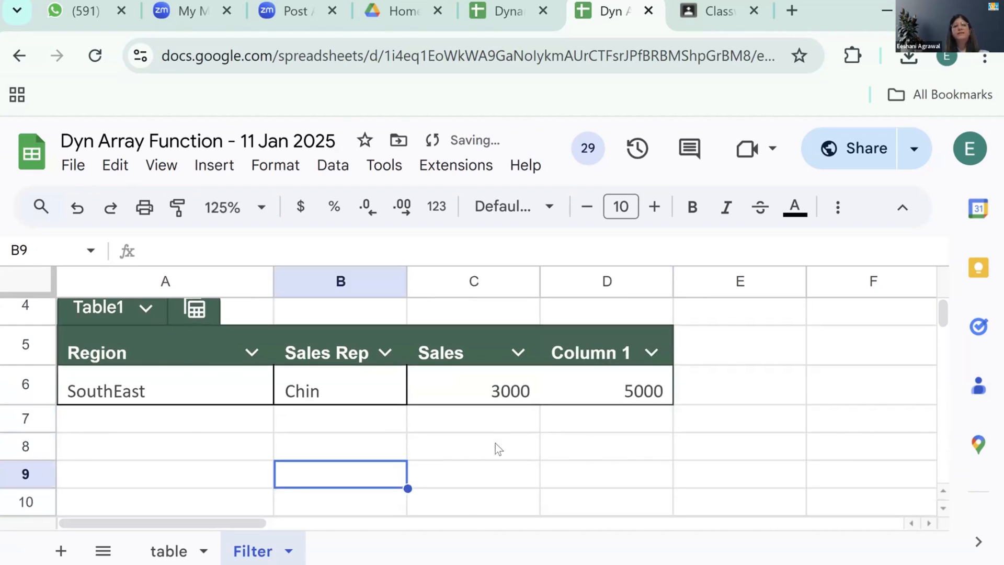
pyautogui.press('Up')
pyautogui.press('Up')
pyautogui.press('Up')
pyautogui.click(275, 167)
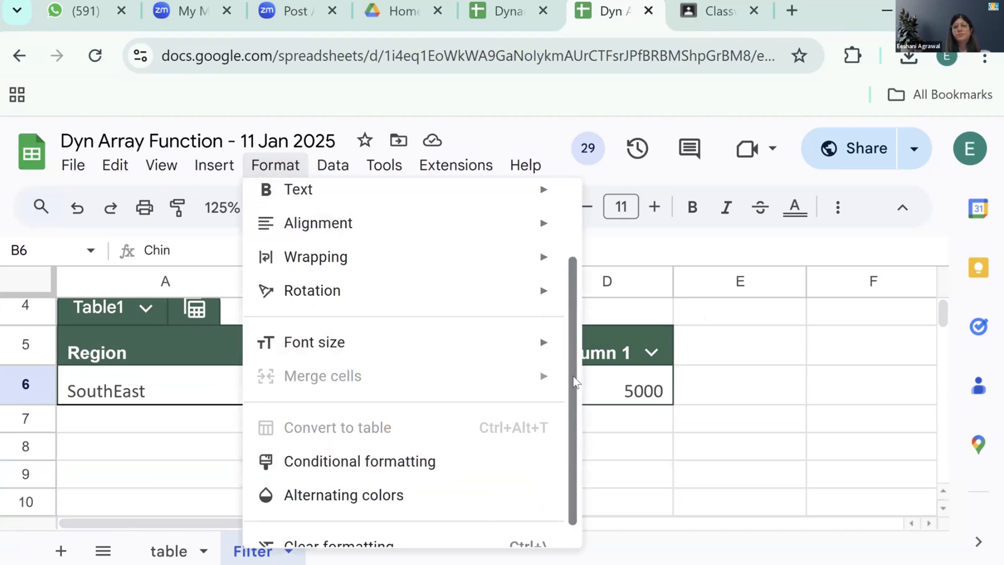
pyautogui.scroll(-1, 569, 514)
pyautogui.moveTo(571, 514); pyautogui.dragTo(585, 303)
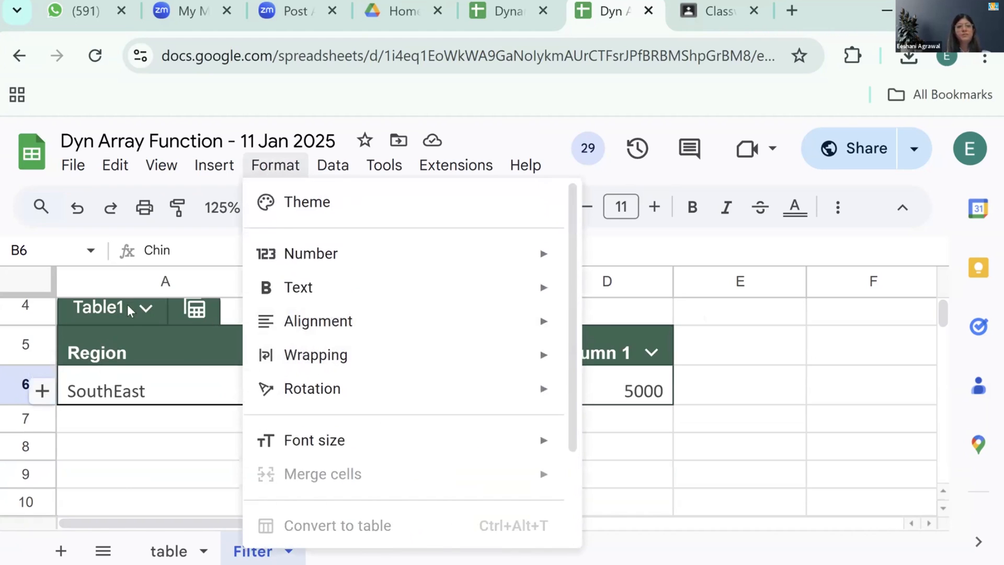
pyautogui.click(129, 303)
# Revert Table1 on the Filter sheet to unformatted data
pyautogui.click(148, 310)
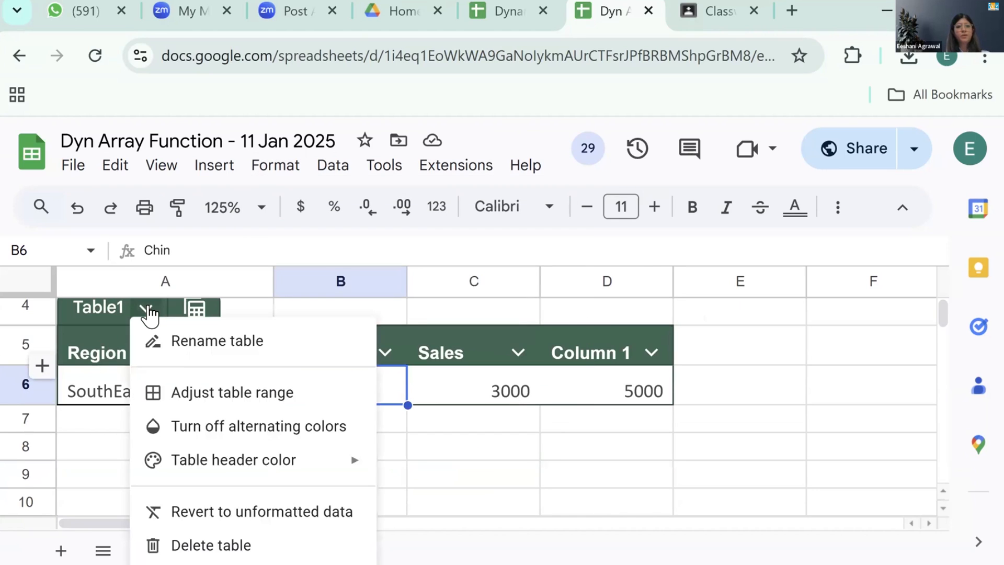
pyautogui.click(204, 513)
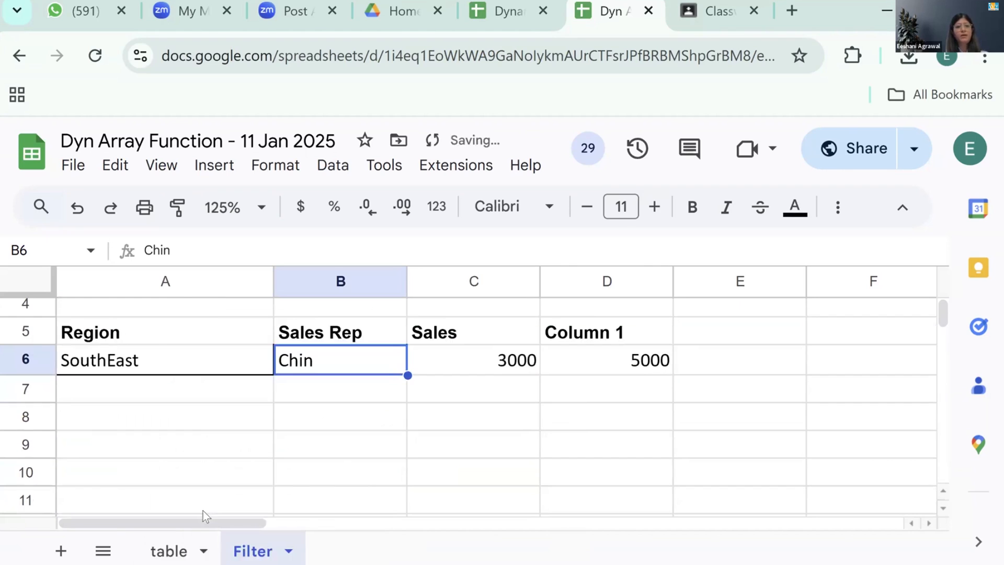
pyautogui.click(181, 412)
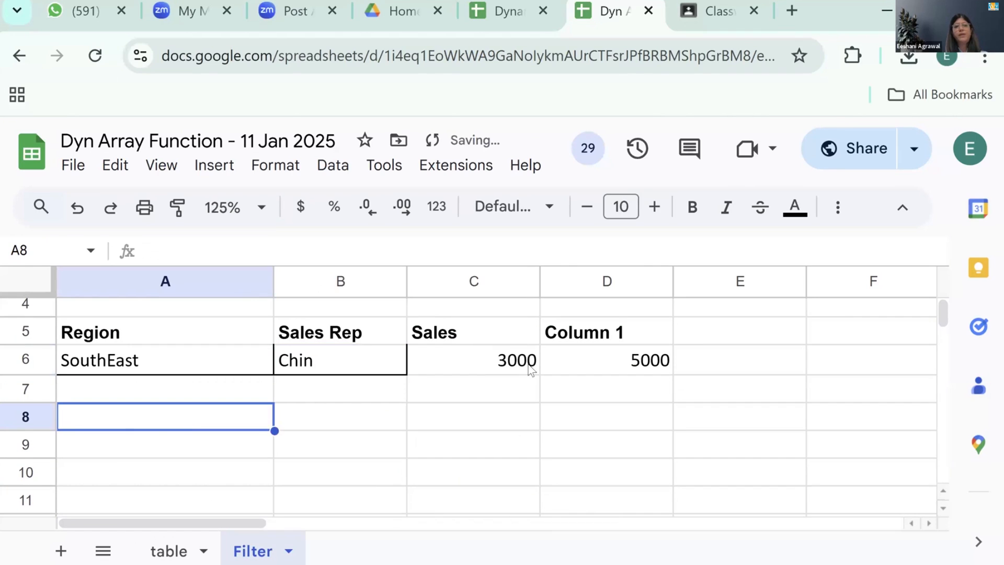
# Copy the "Sales" header from C5 into D5, replacing the placeholder column name
pyautogui.click(597, 315)
pyautogui.press('Down')
pyautogui.press('Left')
pyautogui.hotkey('ctrl', 'c')
pyautogui.press('Right')
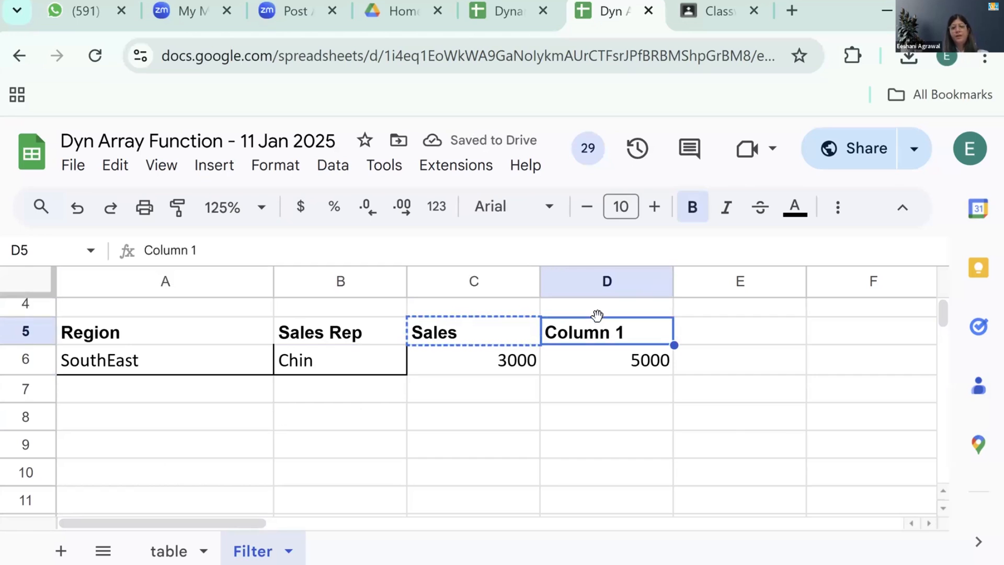
pyautogui.hotkey('ctrl', 'v')
# Start a FILTER formula in cell A8 with the Trans table as its range
pyautogui.press('Down')
pyautogui.press('Down')
pyautogui.press('Down')
pyautogui.press('Left')
pyautogui.press('Left')
pyautogui.press('Left')
pyautogui.write('=fil')
pyautogui.press('Tab')
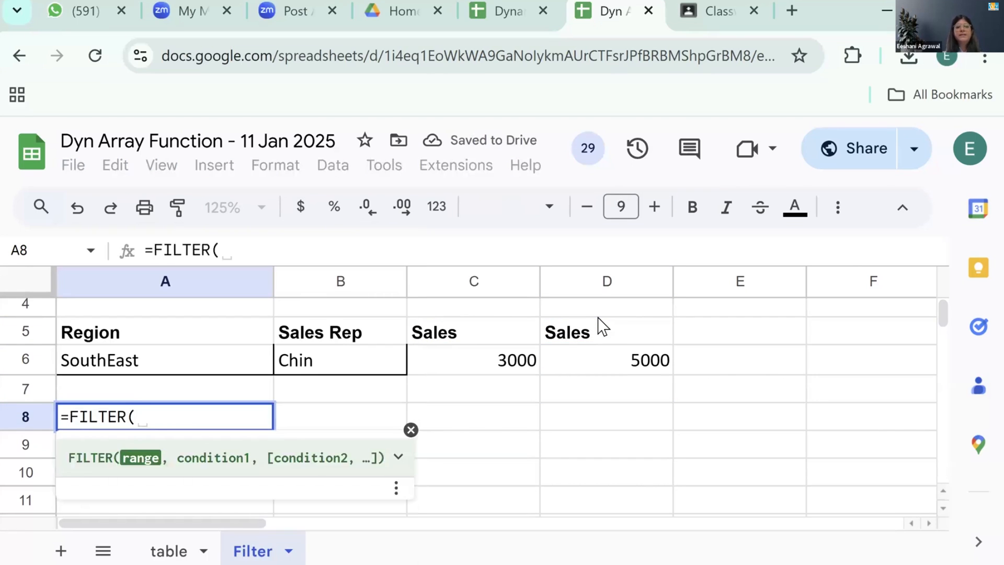
pyautogui.write('Tr')
pyautogui.press('Down')
pyautogui.press('Down')
pyautogui.press('Tab')
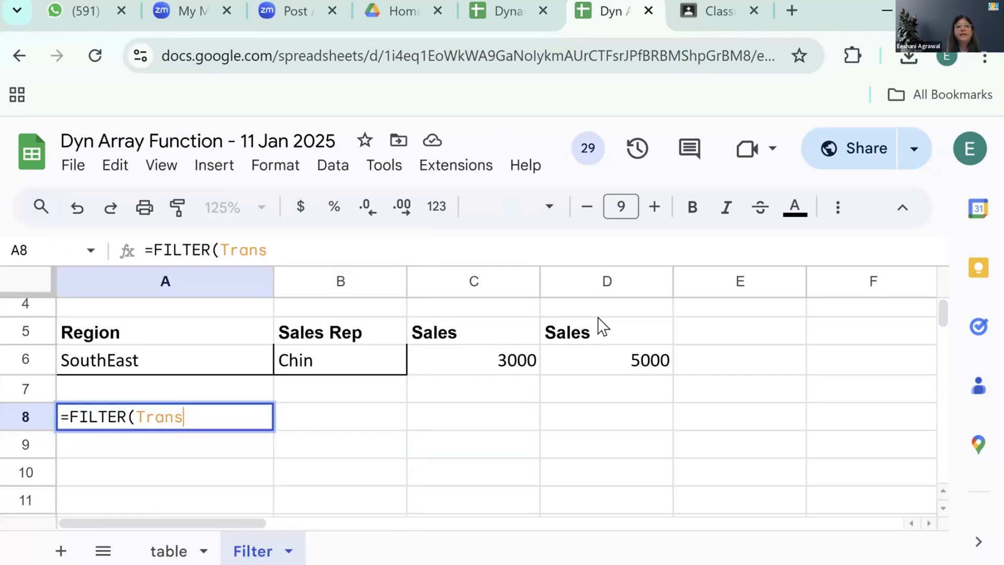
pyautogui.write(',')
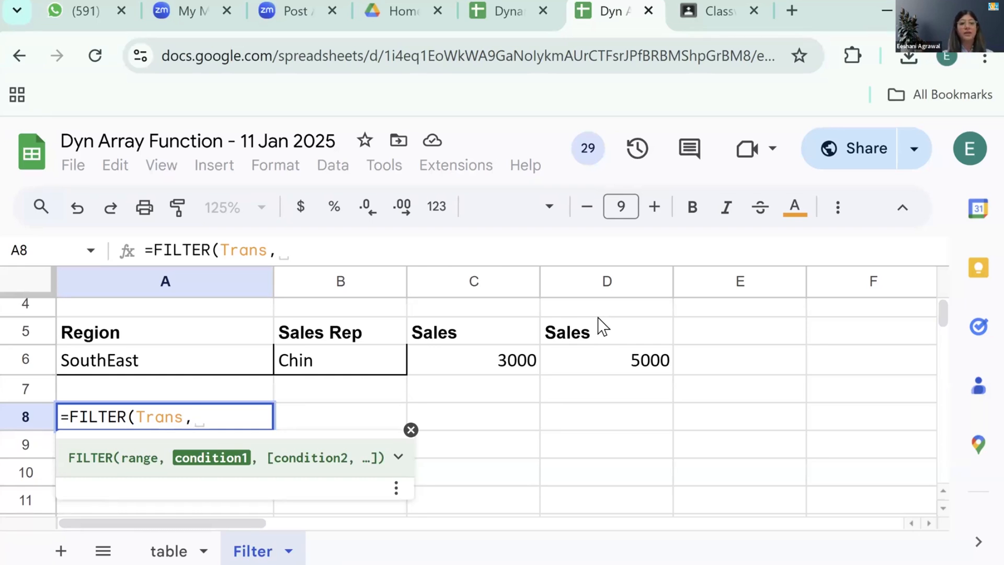
# Add Trans[Region]=A6 as the first condition of the FILTER formula
pyautogui.press('BackSpace')
pyautogui.press('Down')
pyautogui.press('Down')
pyautogui.press('Down')
pyautogui.press('Down')
pyautogui.press('Down')
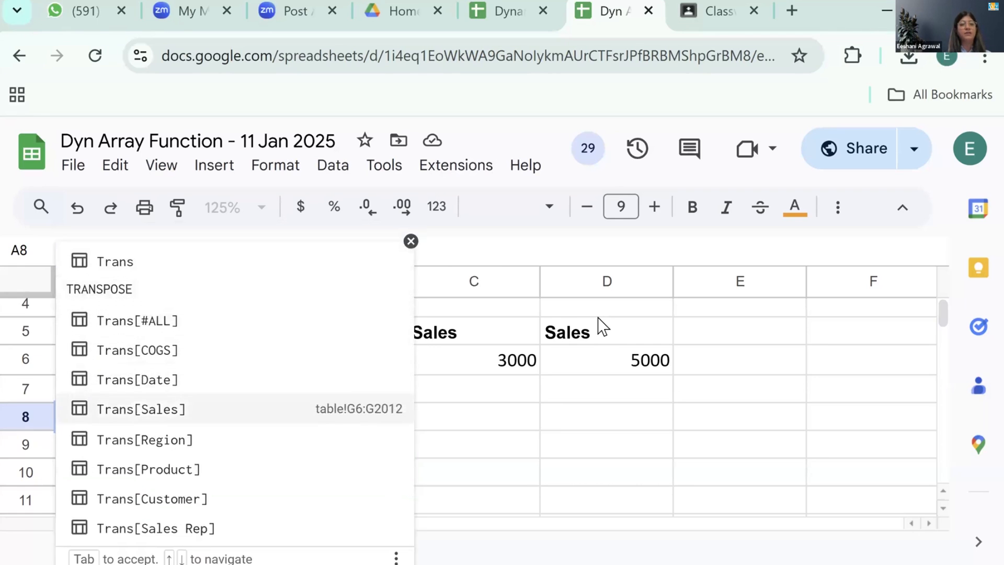
pyautogui.press('Tab')
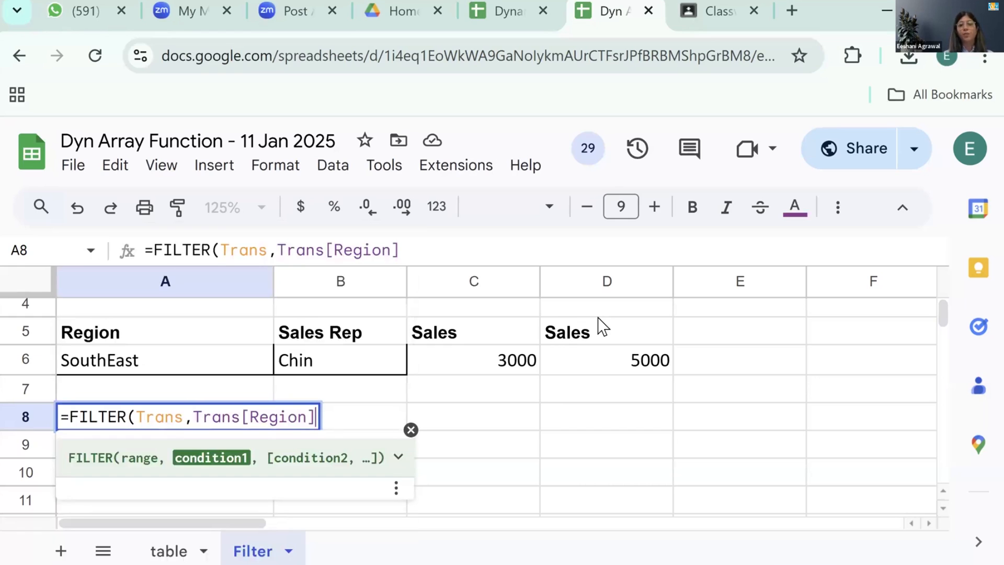
pyautogui.write('=')
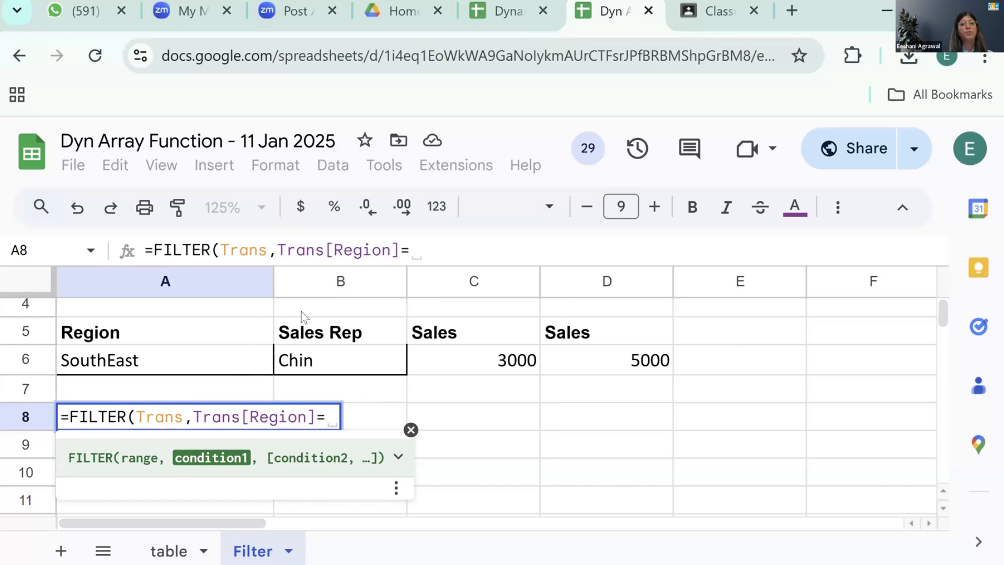
pyautogui.click(232, 363)
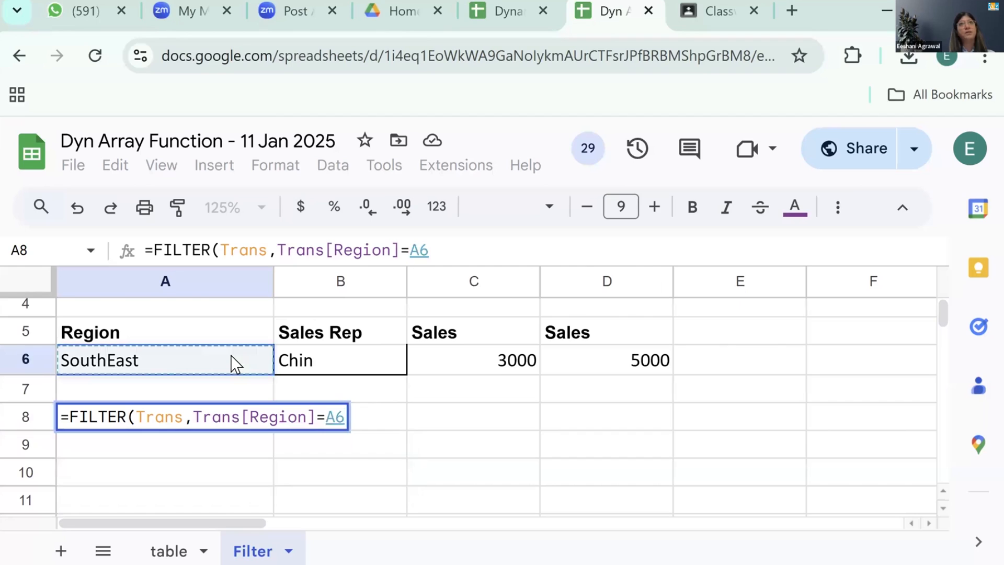
# Add Trans[Sales Rep]=B6 as the second condition of the FILTER formula
pyautogui.write(',')
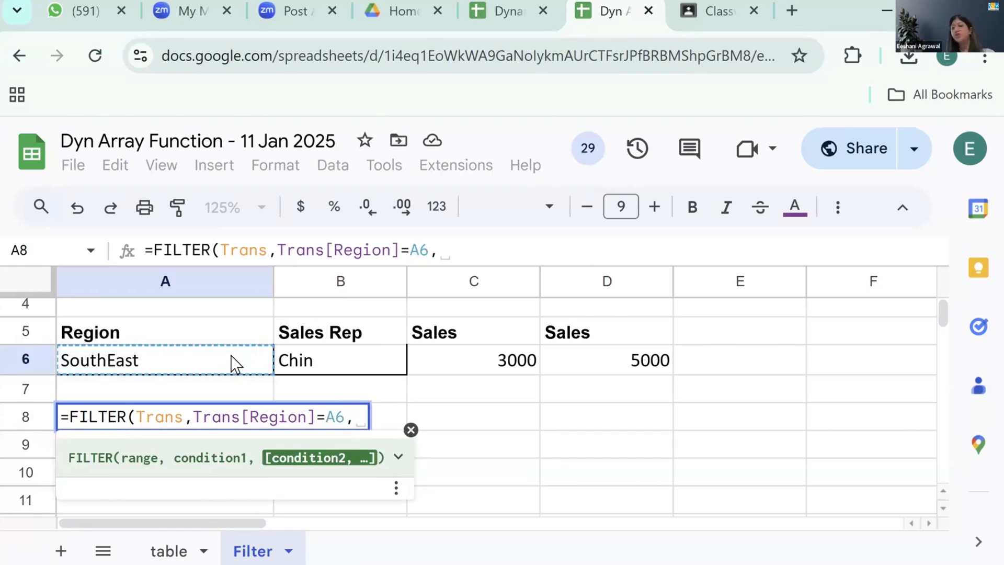
pyautogui.write('sal')
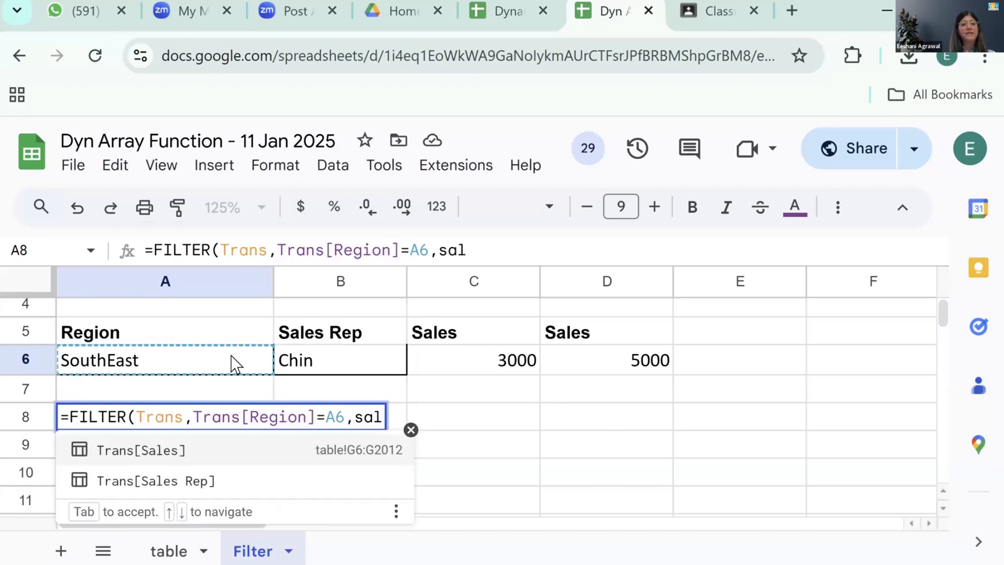
pyautogui.press('Down')
pyautogui.press('Tab')
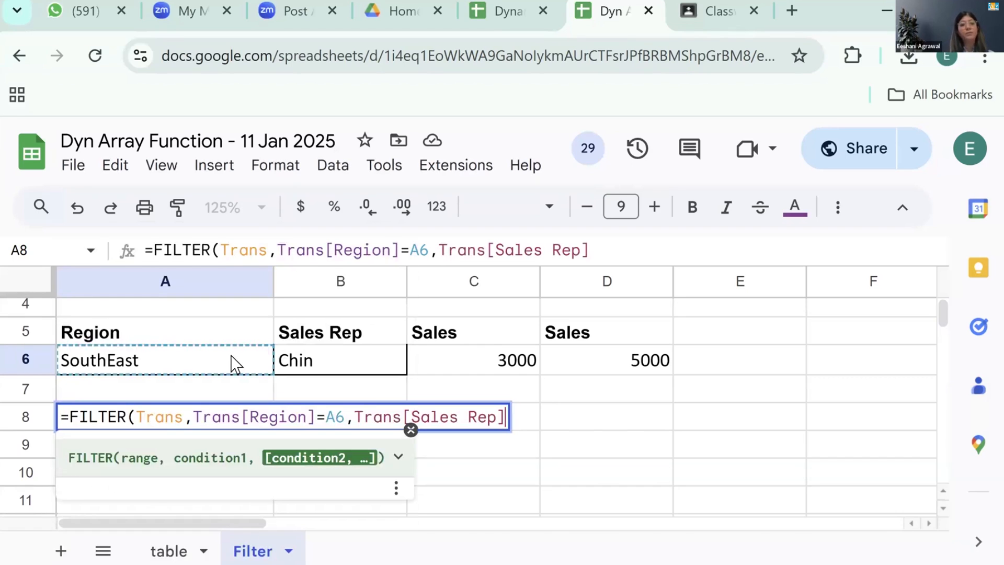
pyautogui.write('=')
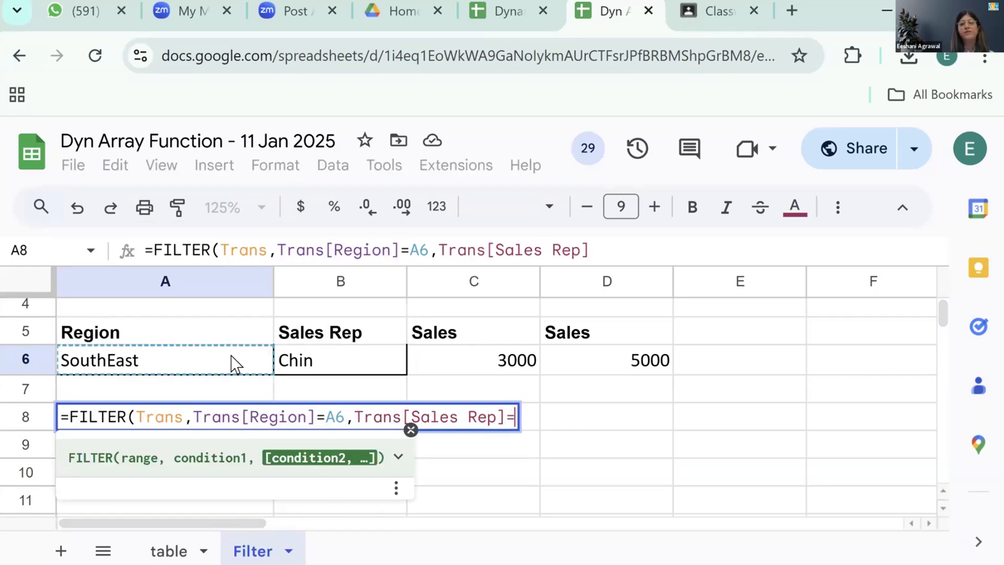
pyautogui.click(309, 366)
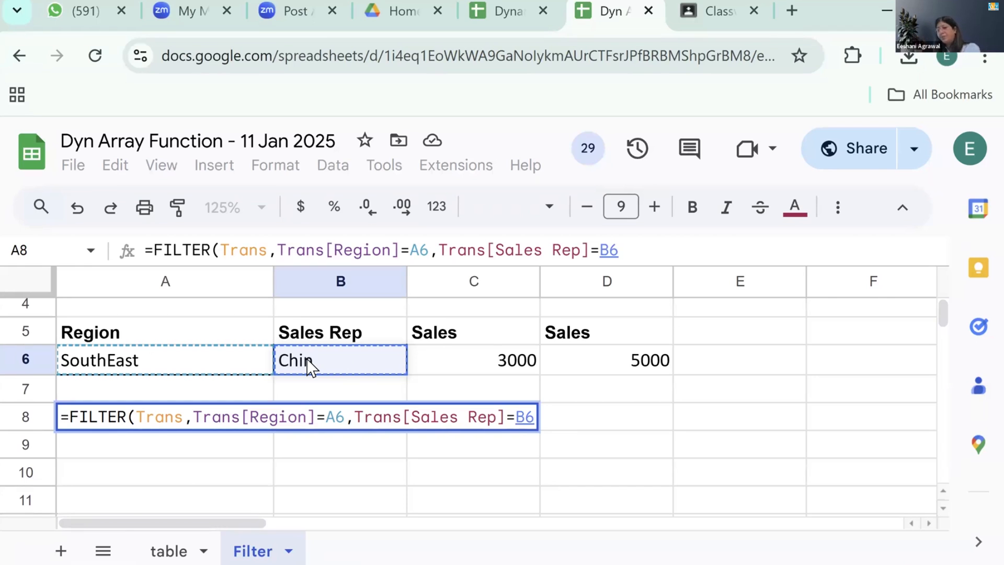
# Add Trans[Sales]>=C6 as the third condition of the FILTER formula
pyautogui.write(',s')
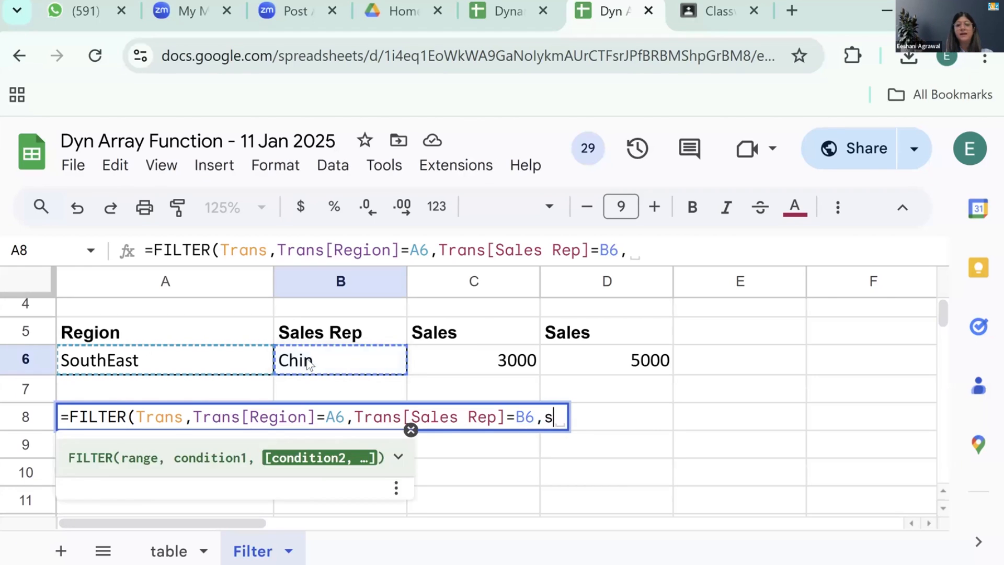
pyautogui.write('al')
pyautogui.press('Down')
pyautogui.press('Up')
pyautogui.press('Tab')
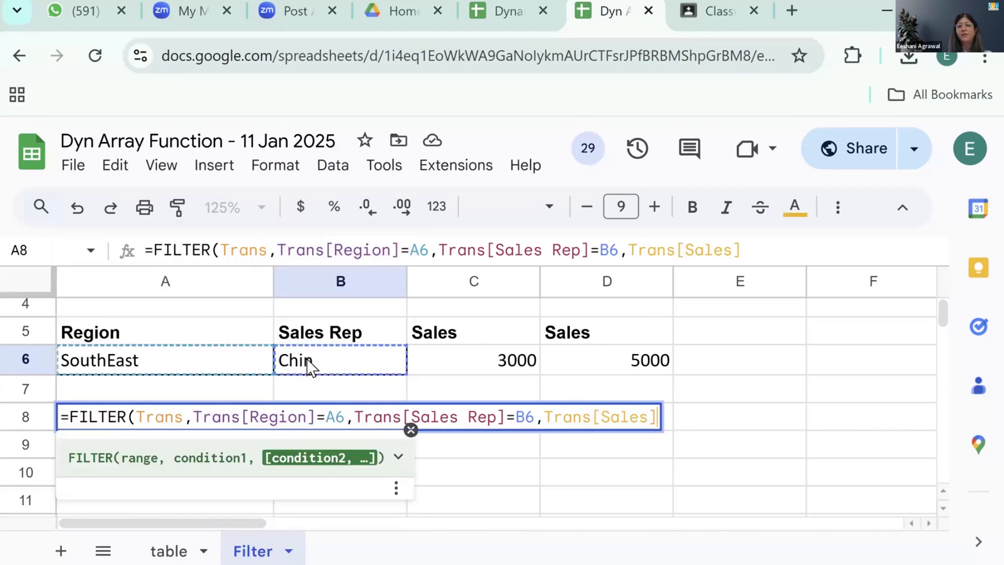
pyautogui.write('>=')
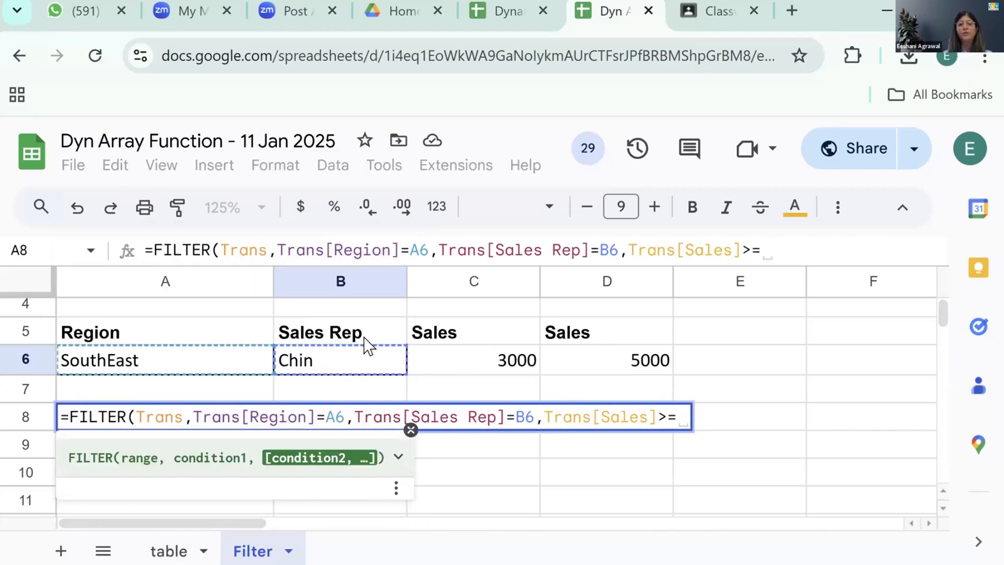
pyautogui.click(462, 362)
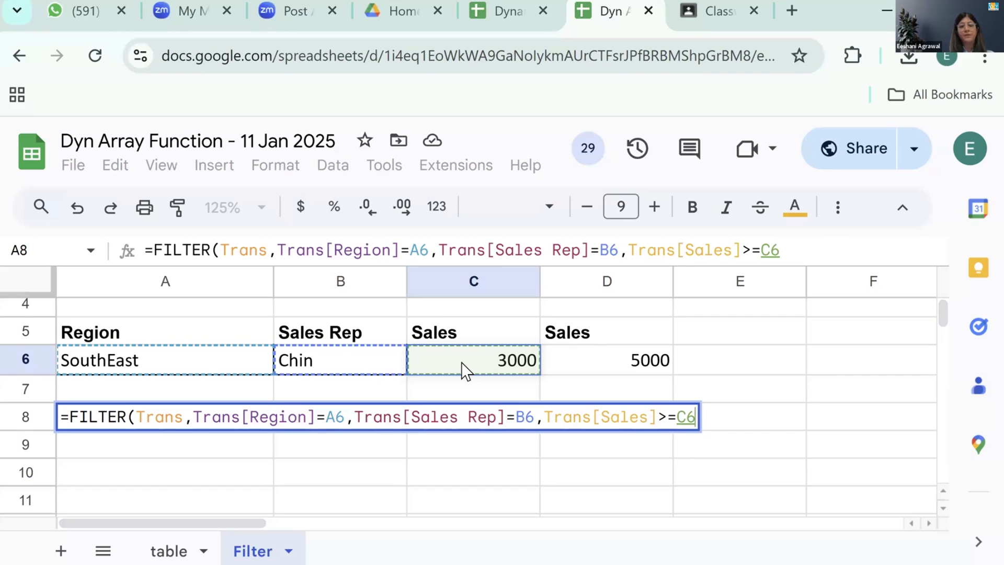
# Add Trans[Sales]<=D6 as the last condition, then close and enter the FILTER formula in A8
pyautogui.write(',sal')
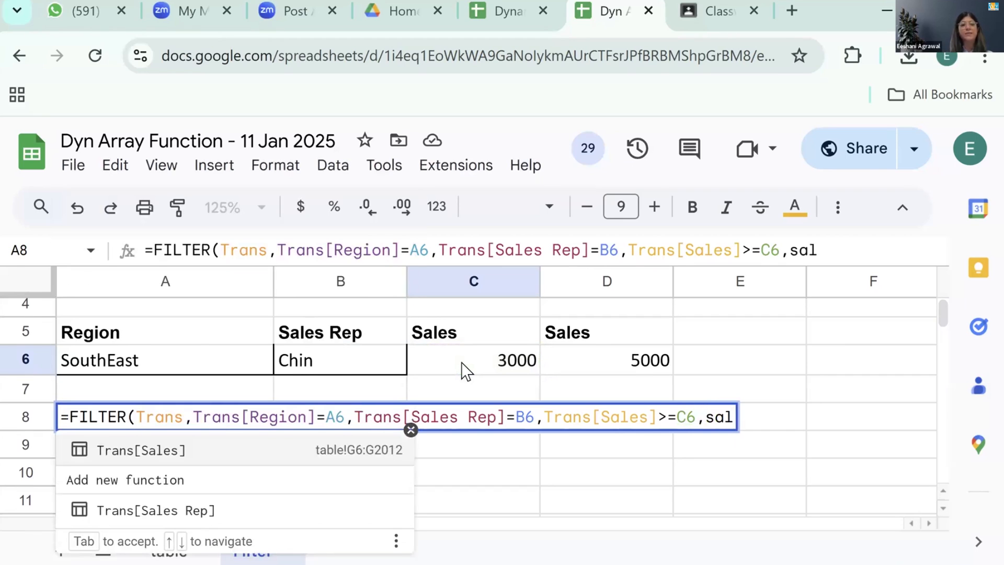
pyautogui.press('Tab')
pyautogui.write('<=')
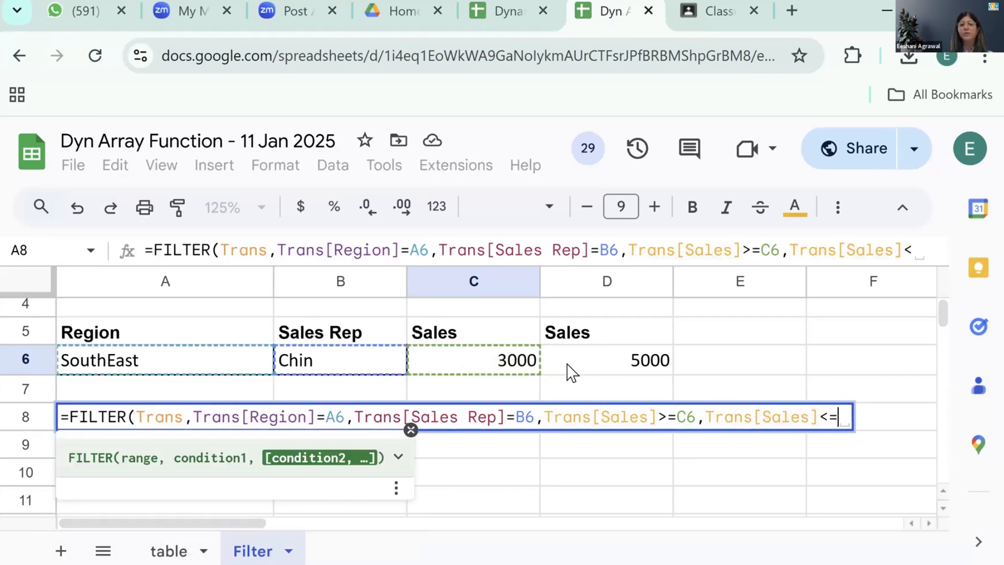
pyautogui.click(623, 362)
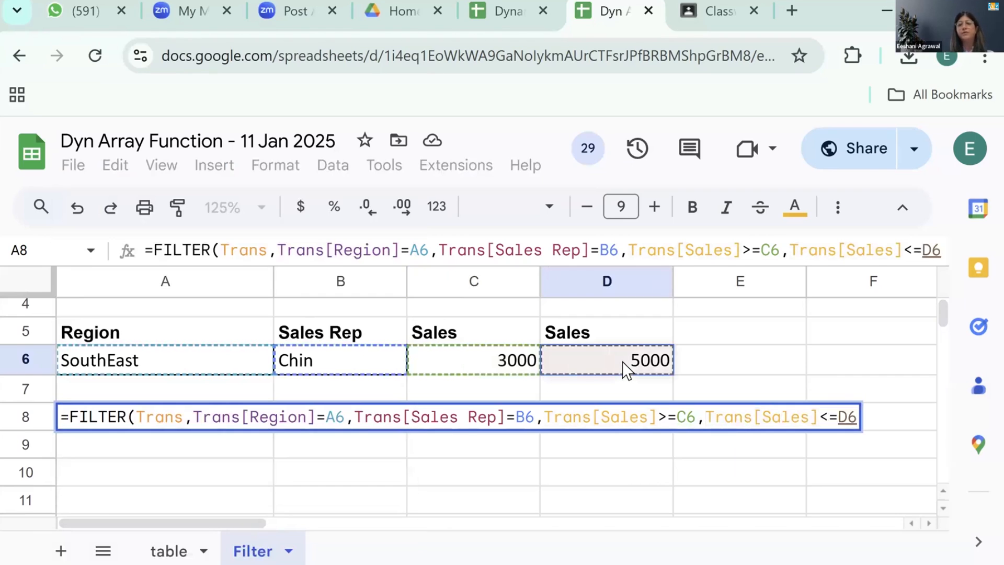
pyautogui.write(')')
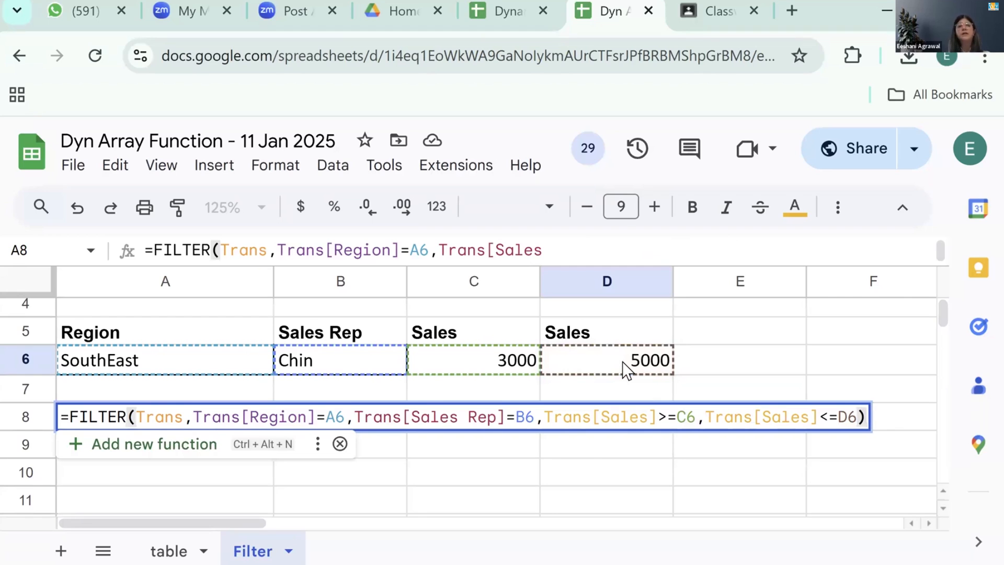
pyautogui.press('Return')
# Look through the rows returned by the FILTER formula from A8 downward
pyautogui.press('Down')
pyautogui.press('Down')
pyautogui.press('Down')
pyautogui.press('Down')
pyautogui.press('Down')
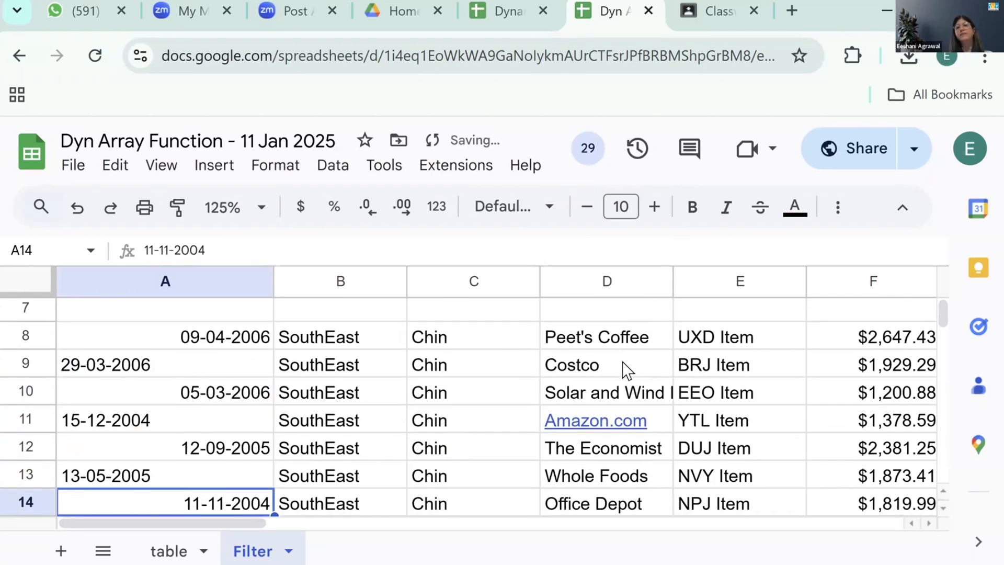
pyautogui.press('Up')
pyautogui.press('Up')
pyautogui.press('Up')
pyautogui.press('Up')
pyautogui.press('Up')
pyautogui.press('Up')
pyautogui.press('Up')
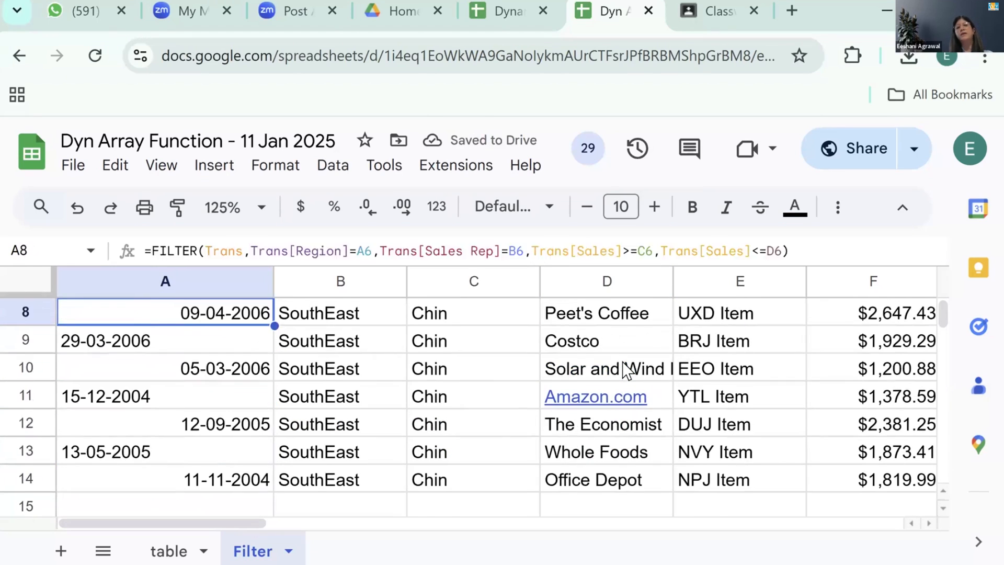
# Check the sales amounts in column G of the filtered rows against the C6 and D6 limits
pyautogui.press('Down')
pyautogui.press('Right')
pyautogui.press('Right')
pyautogui.press('Right')
pyautogui.press('Right')
pyautogui.press('Right')
pyautogui.press('Right')
pyautogui.press('Right')
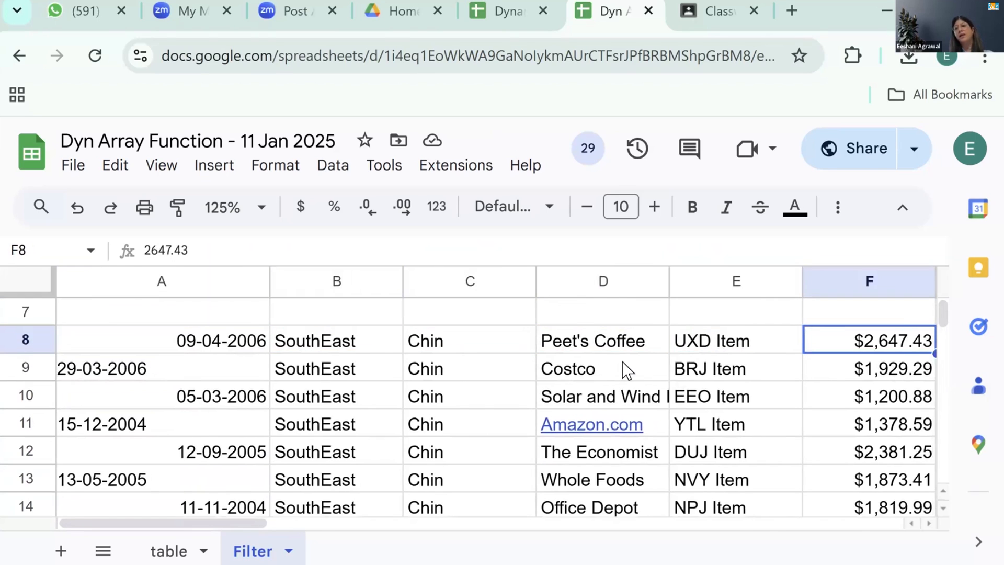
pyautogui.press('Left')
pyautogui.press('Down')
pyautogui.press('Down')
pyautogui.press('Down')
pyautogui.press('Down')
pyautogui.press('Down')
pyautogui.press('Down')
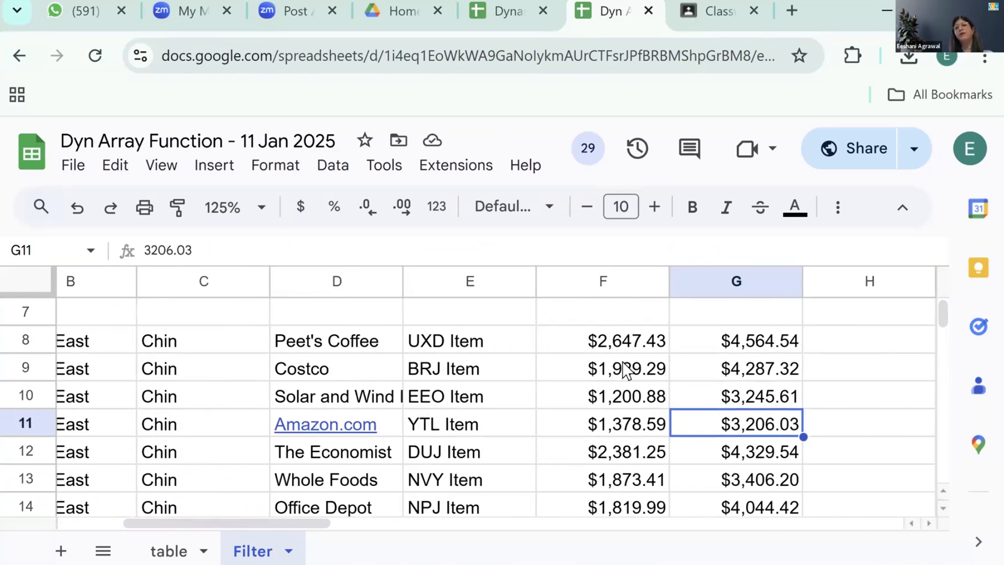
pyautogui.press('Up')
pyautogui.press('Up')
pyautogui.press('Up')
pyautogui.press('Up')
pyautogui.press('Up')
pyautogui.press('Up')
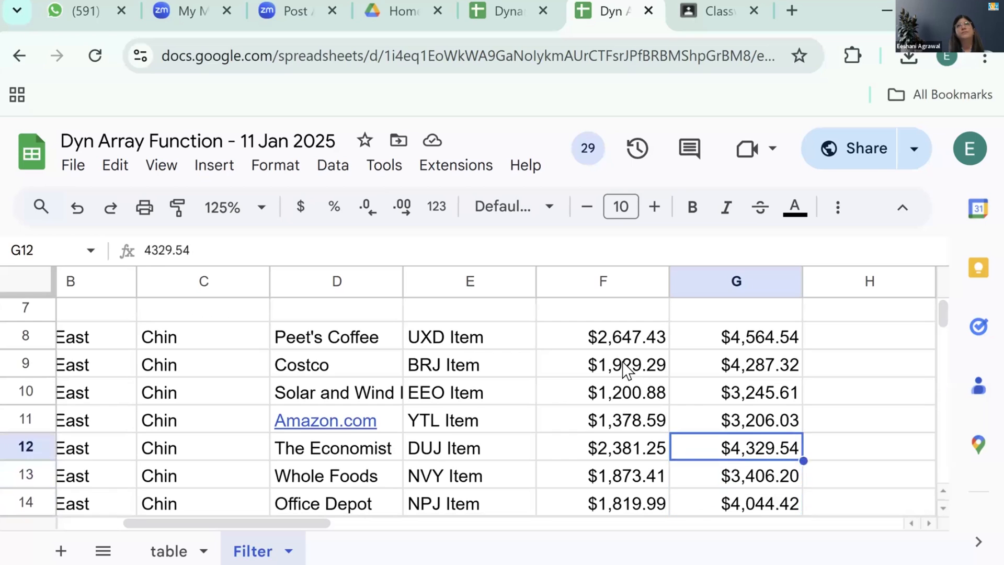
# Return to cell A8 and open its FILTER formula for editing
pyautogui.press('Left')
pyautogui.press('Left')
pyautogui.press('Left')
pyautogui.press('Left')
pyautogui.press('Left')
pyautogui.press('Left')
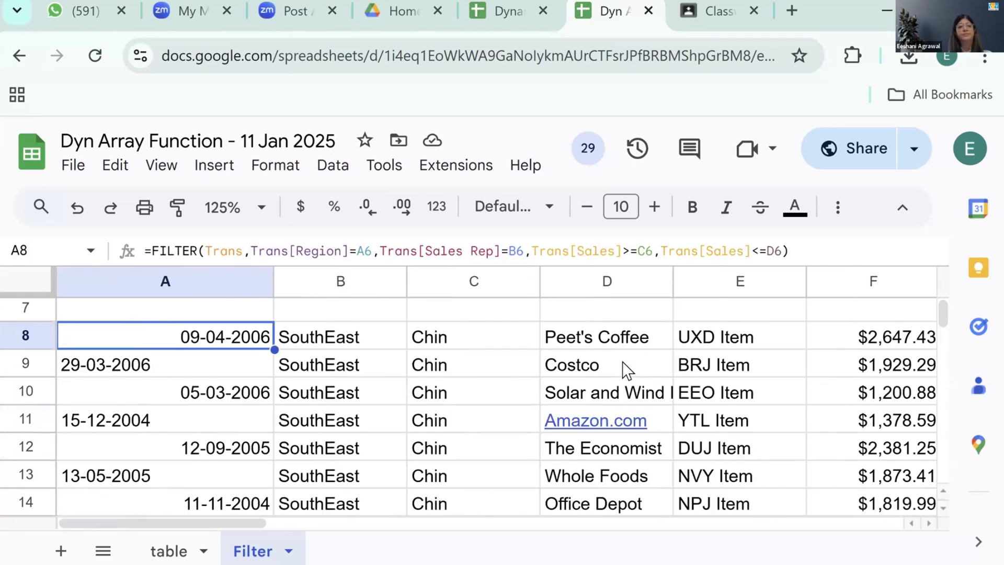
pyautogui.press('F2')
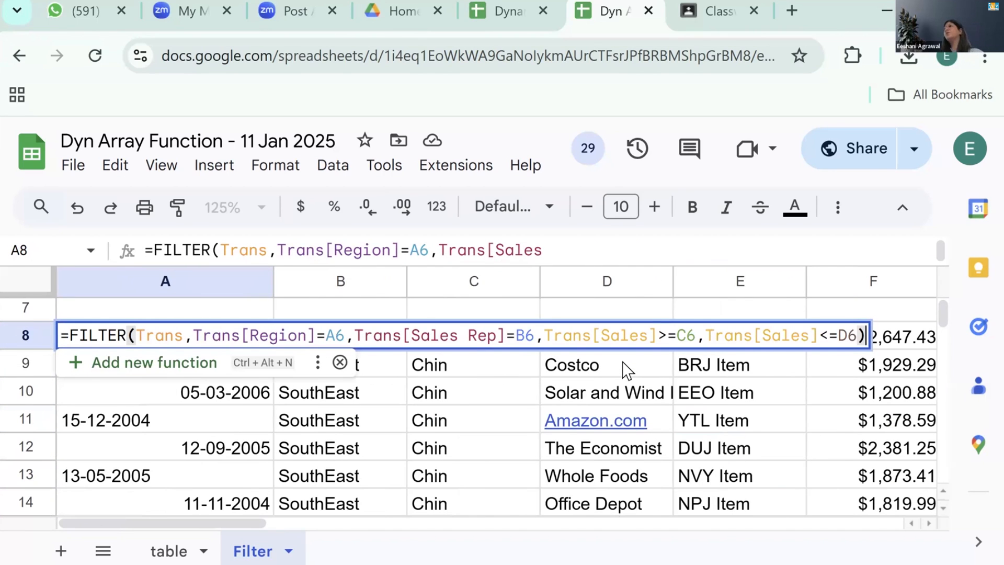